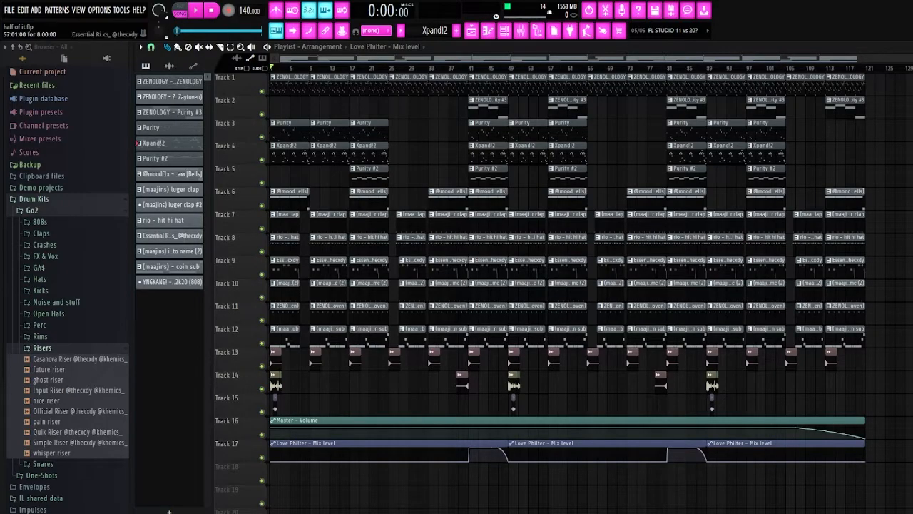
- Examine the full playlist arrangement, comparing the overall song structure with the clips in the opening bars
scroll(511, 314, "up", 2)
scroll(500, 314, "down", 2)
scroll(274, 224, "up", 5)
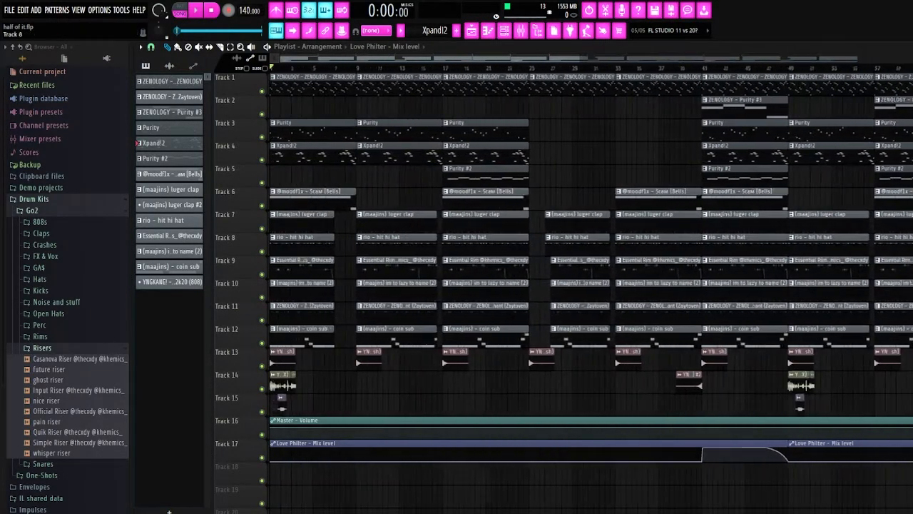
scroll(499, 225, "down", 5)
scroll(400, 237, "up", 3)
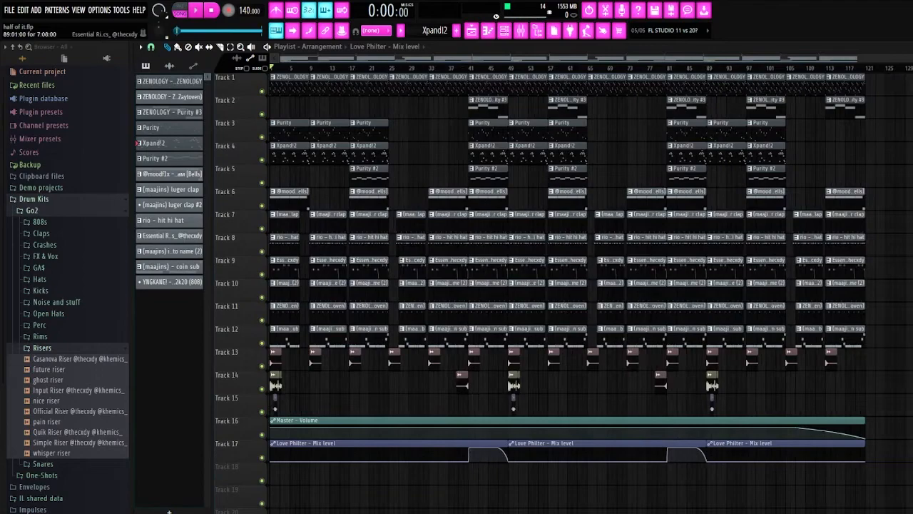
scroll(399, 237, "down", 3)
scroll(353, 259, "up", 3)
scroll(353, 259, "down", 3)
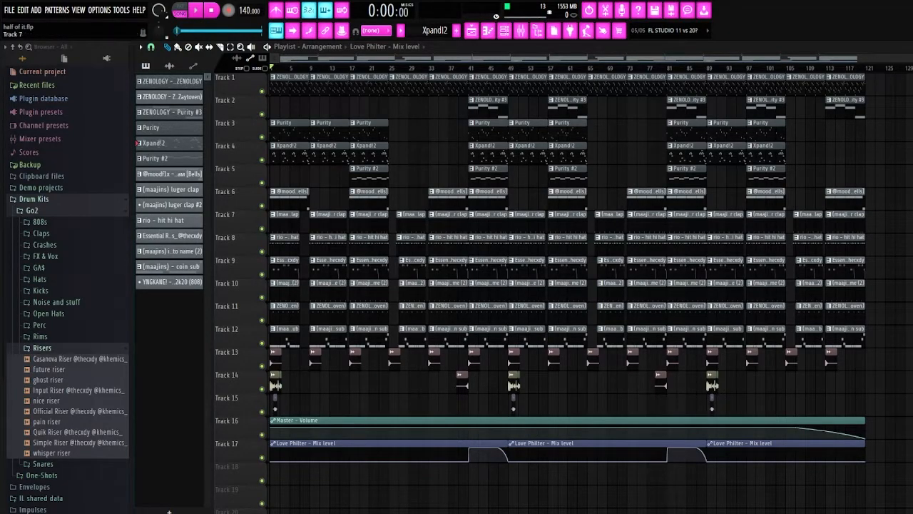
scroll(353, 260, "up", 3)
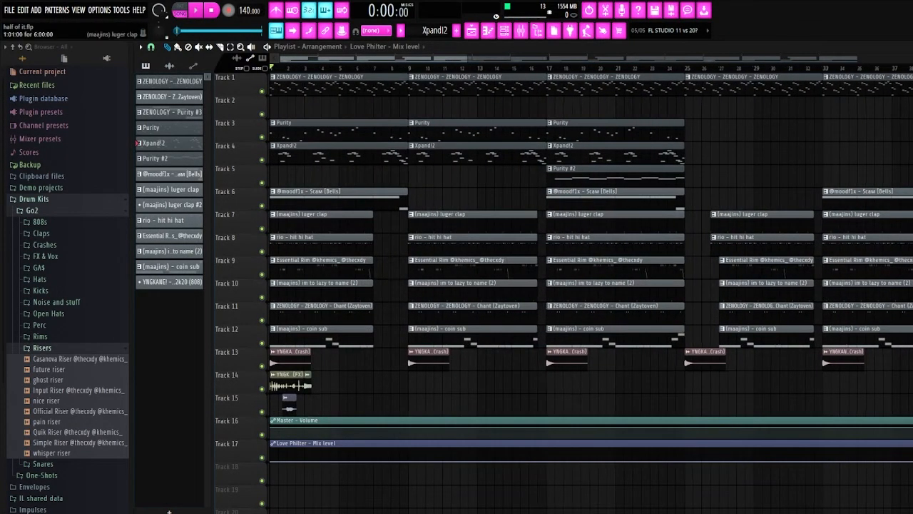
scroll(414, 150, "down", 5)
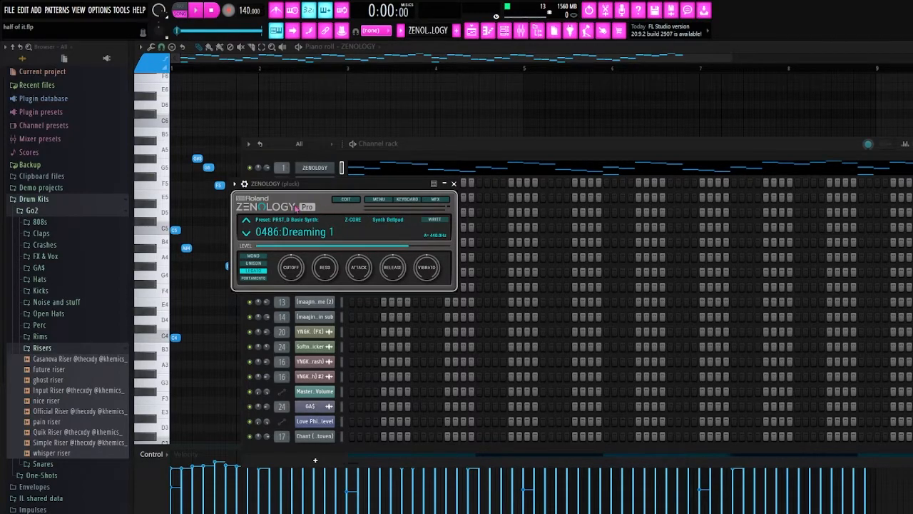
- Close the ZENOLOGY instrument, hide the channel rack and play back the ZENOLOGY melody in the piano roll
left_click(453, 183)
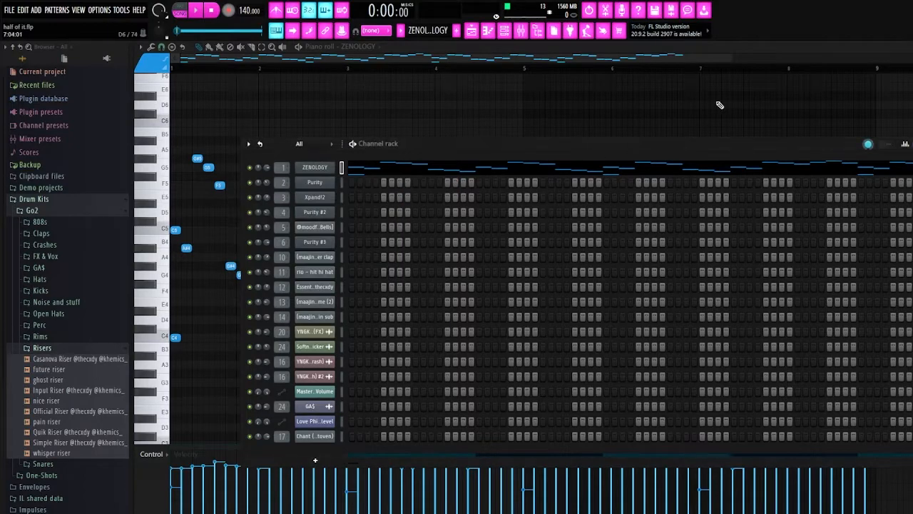
key("F6")
key("space")
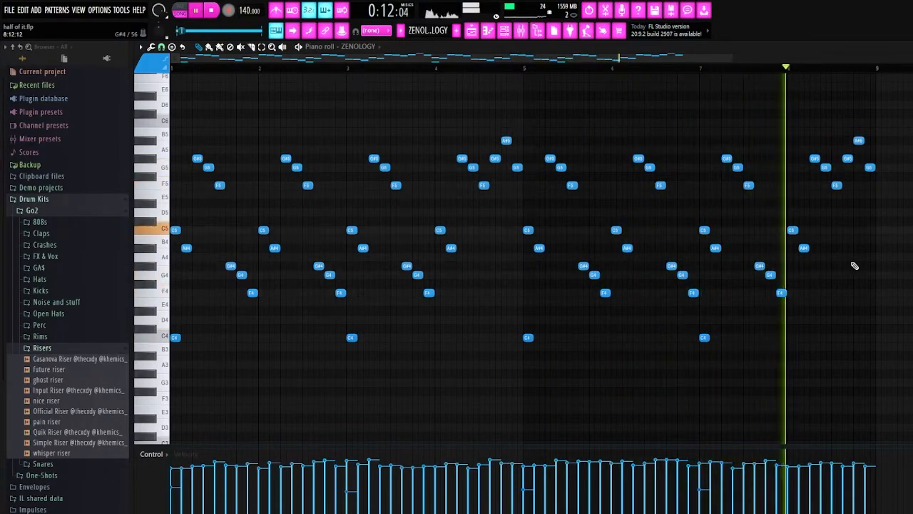
key("space")
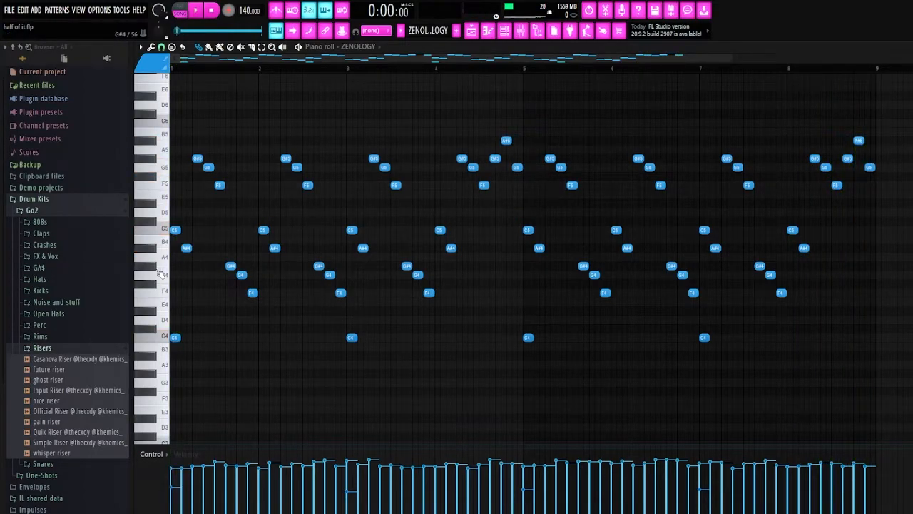
- Inspect the ZENOLOGY melody up close, selecting the low C4 notes and the whole pattern to review notes and velocities
scroll(176, 266, "up", 4)
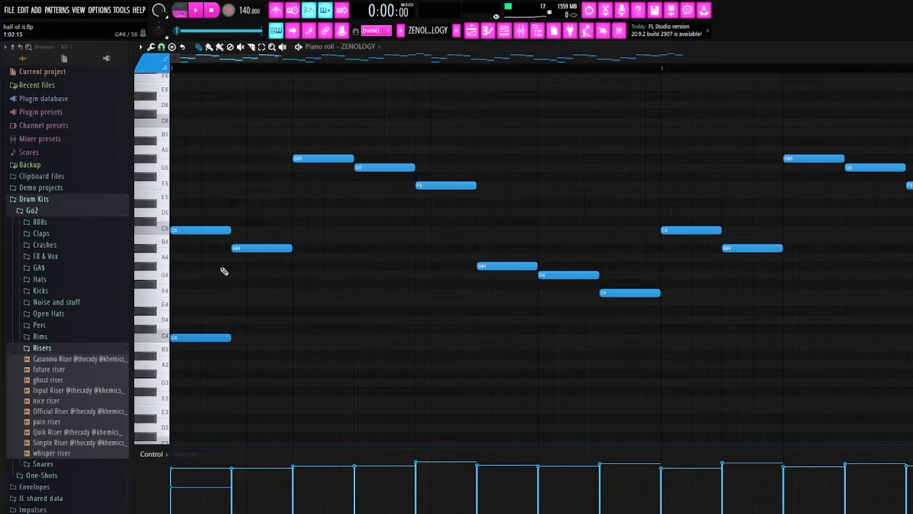
scroll(218, 279, "down", 4)
left_click_drag(604, 333, 154, 344)
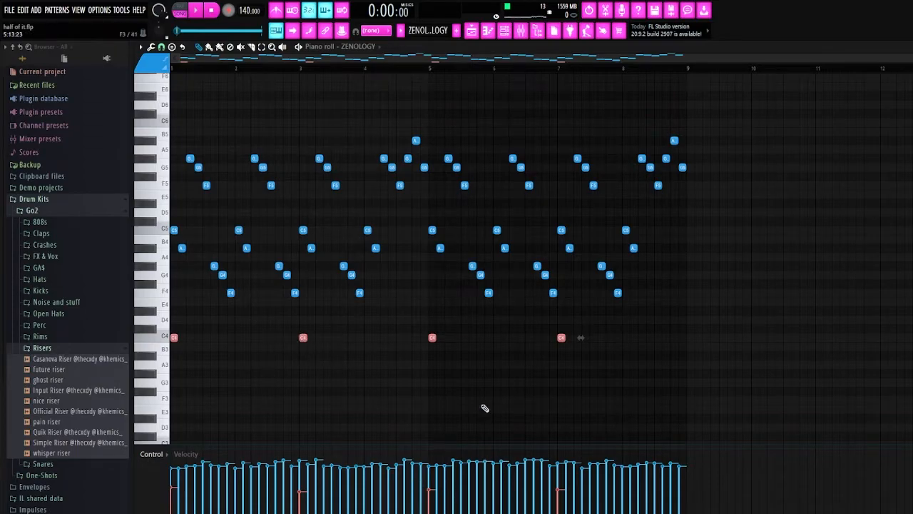
left_click_drag(793, 376, 168, 108)
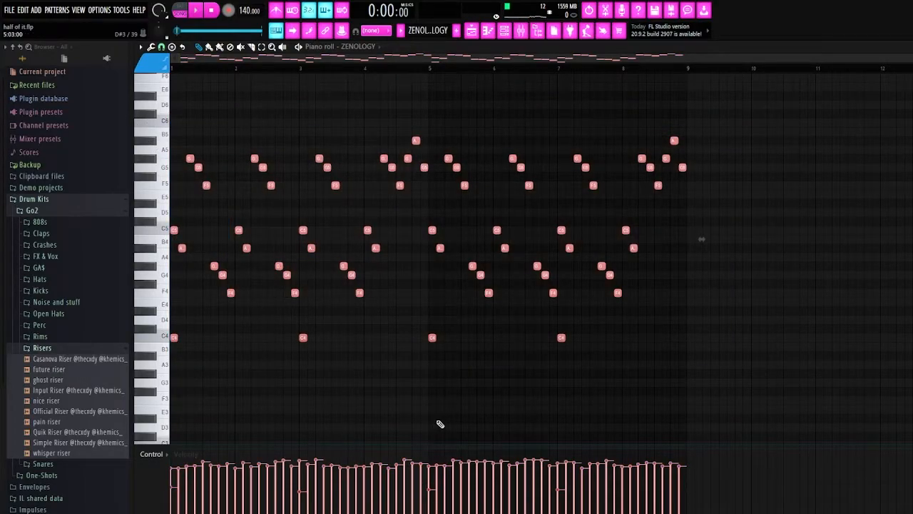
scroll(437, 420, "up", 1)
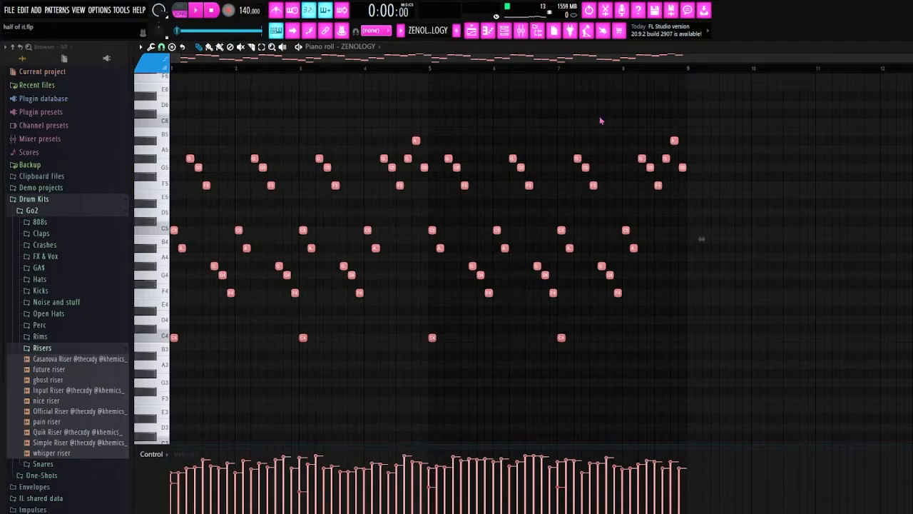
left_click(525, 119, "ctrl")
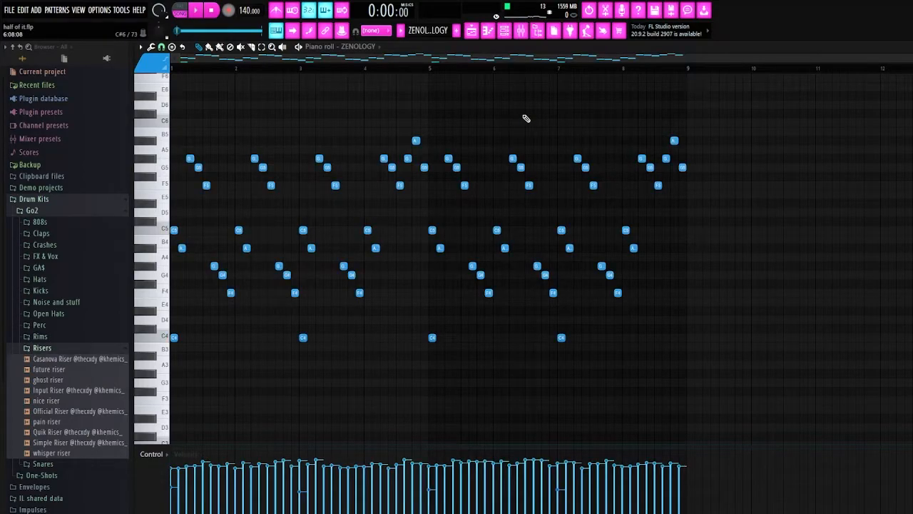
- Check the preset loaded in the first Purity channel, and close its instrument and the piano roll
left_click(505, 30)
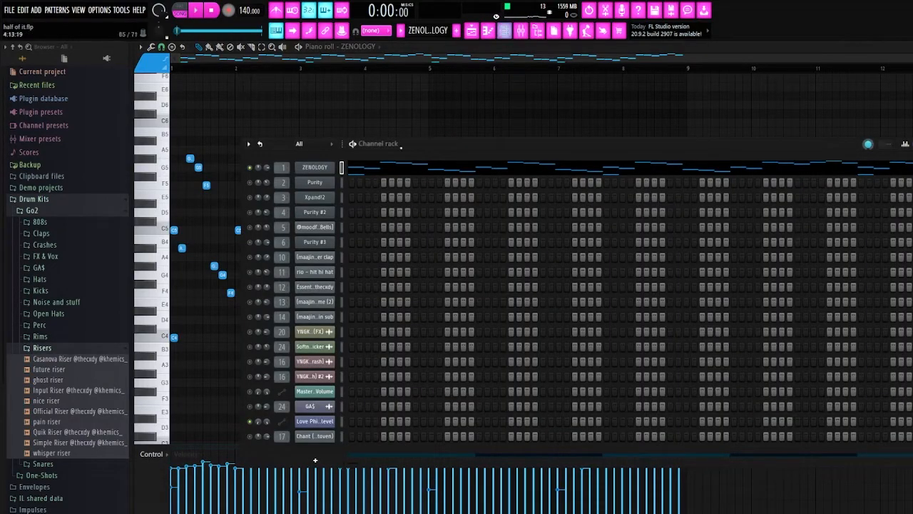
left_click(314, 182)
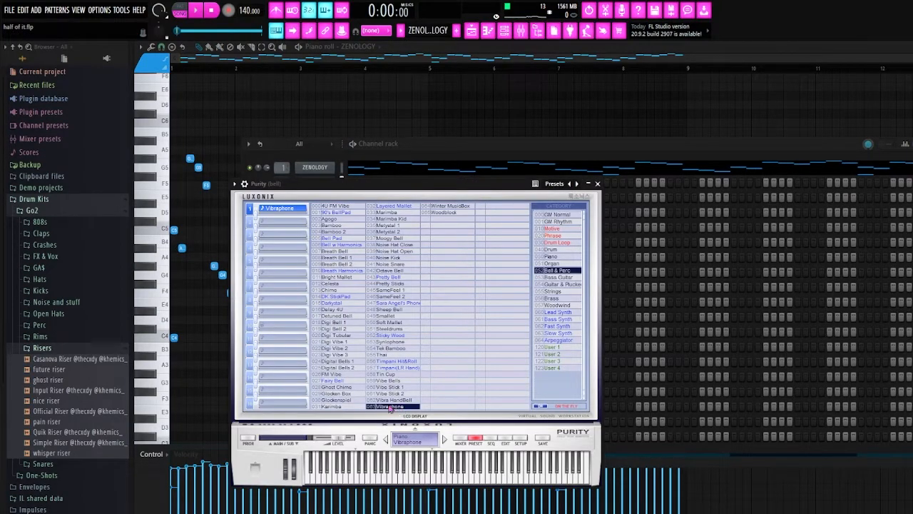
left_click(598, 183)
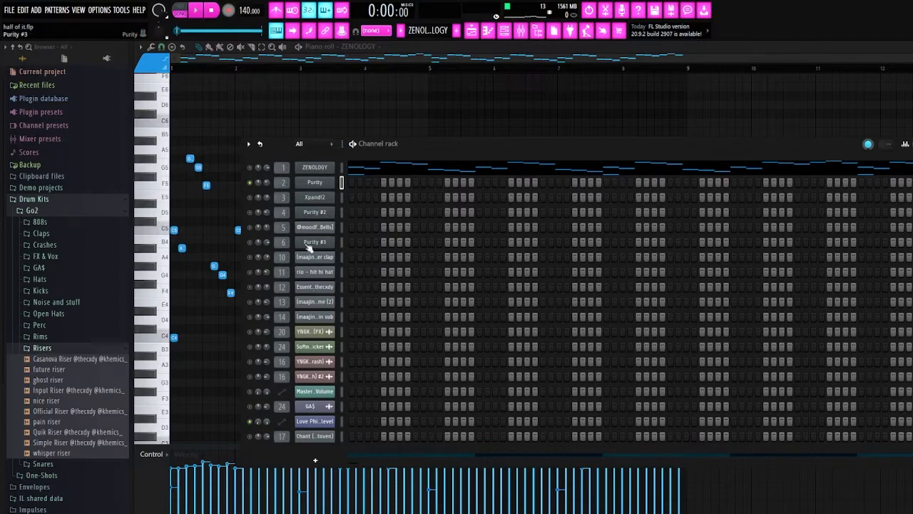
left_click(367, 67)
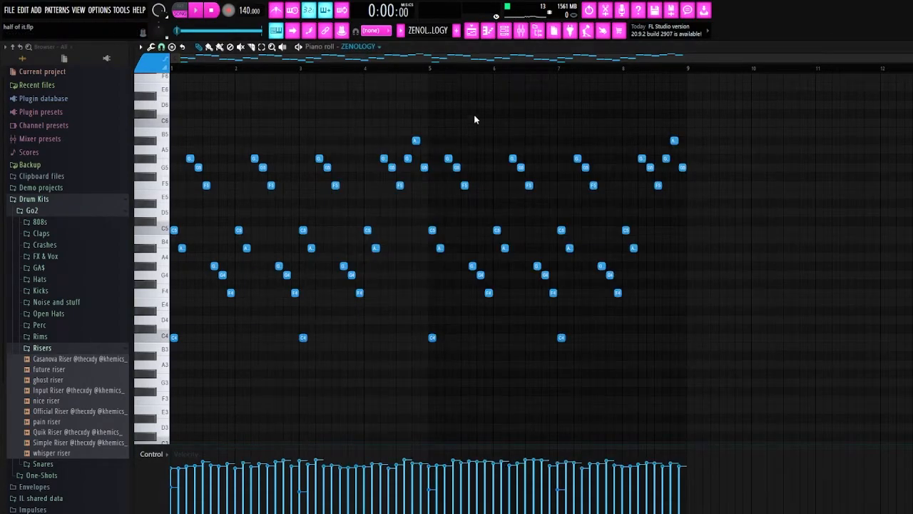
key("Escape")
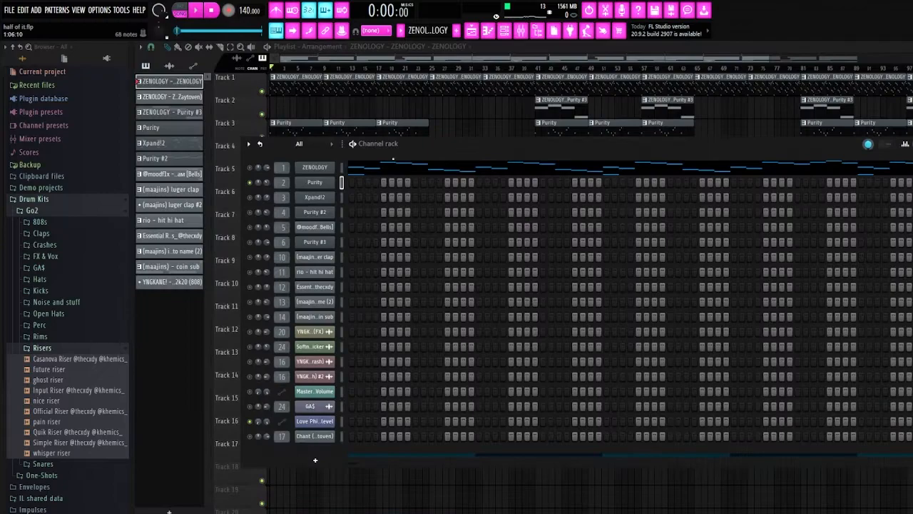
- Open the Purity pattern from Track 3 in the piano roll and play back its melody
double_click(391, 125)
scroll(311, 203, "left", 2)
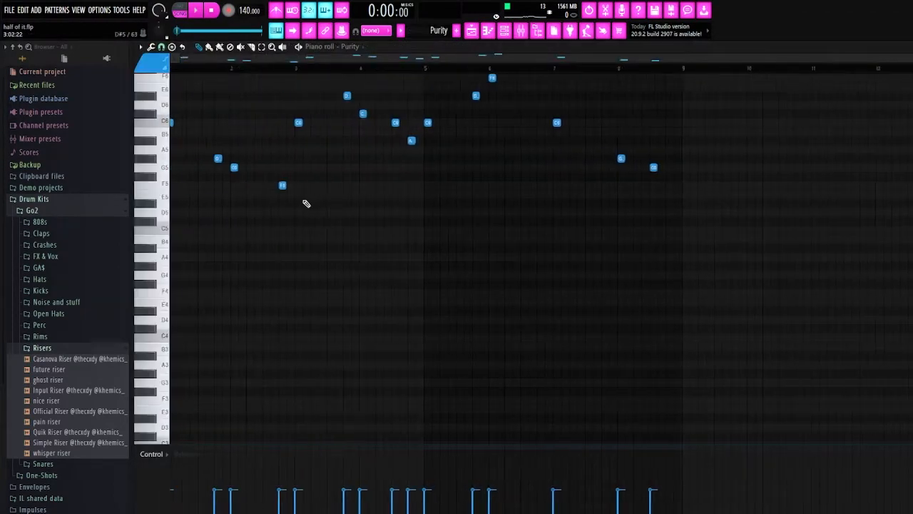
scroll(204, 143, "up", 3)
key("space")
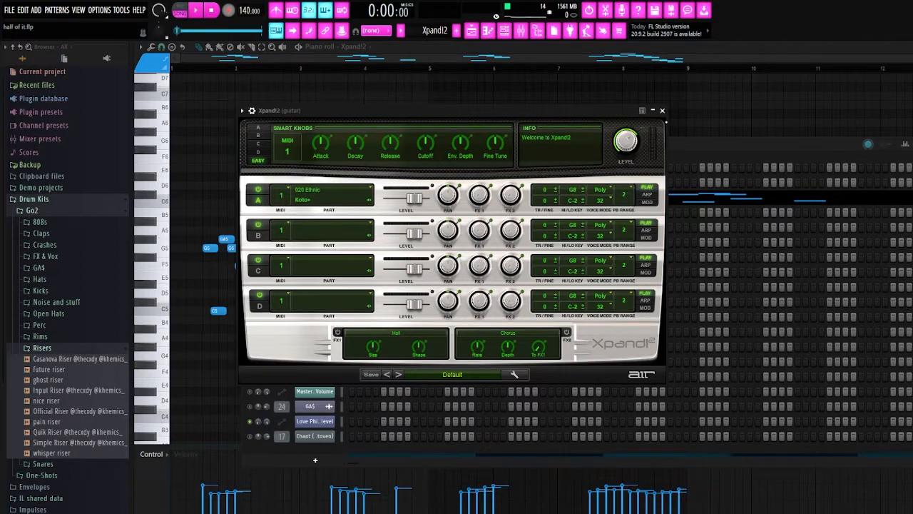
- Close the Xpand!2 instrument and play back the Xpand!2 melody in the piano roll
left_click(662, 111)
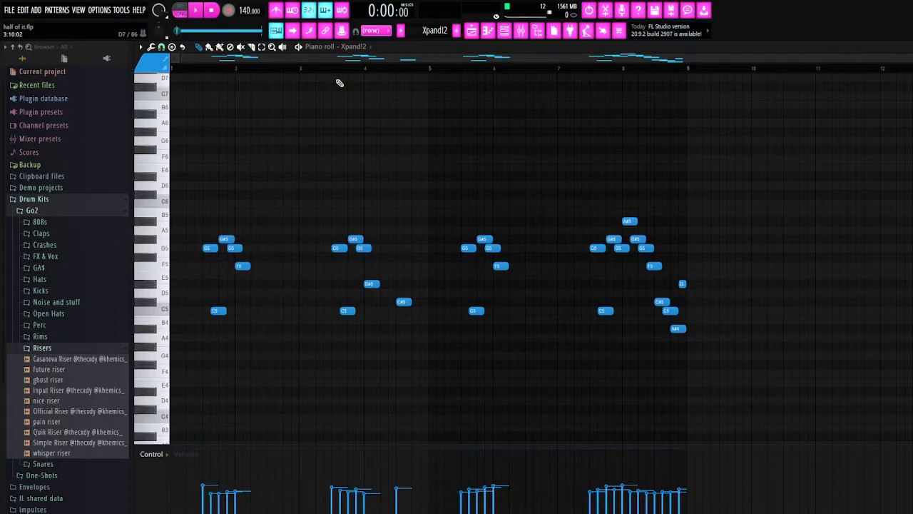
key("space")
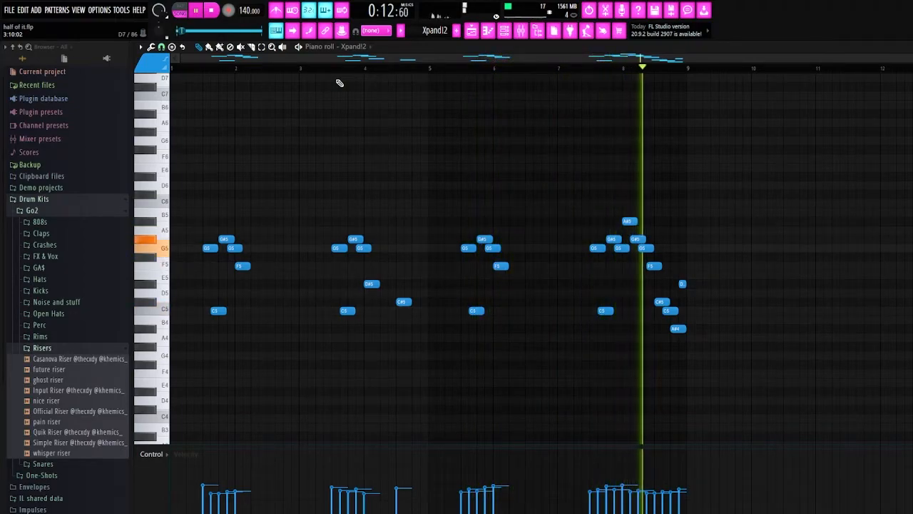
key("space")
scroll(339, 143, "down", 1)
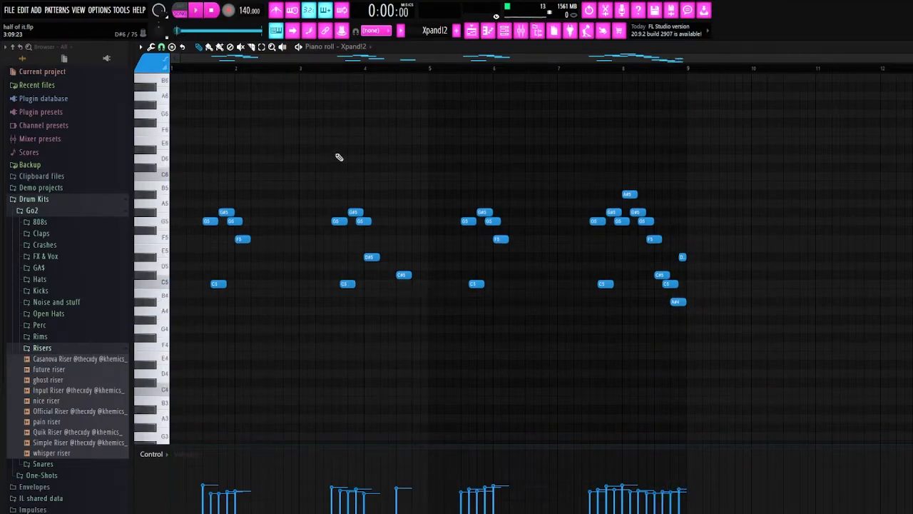
- Inspect the Xpand!2 notes, selecting the first phrases and the final run around bars 7 to 9
left_click_drag(517, 299, 164, 162)
scroll(310, 199, "up", 2)
left_click(454, 192, "ctrl")
scroll(451, 296, "down", 2)
scroll(699, 297, "up", 5)
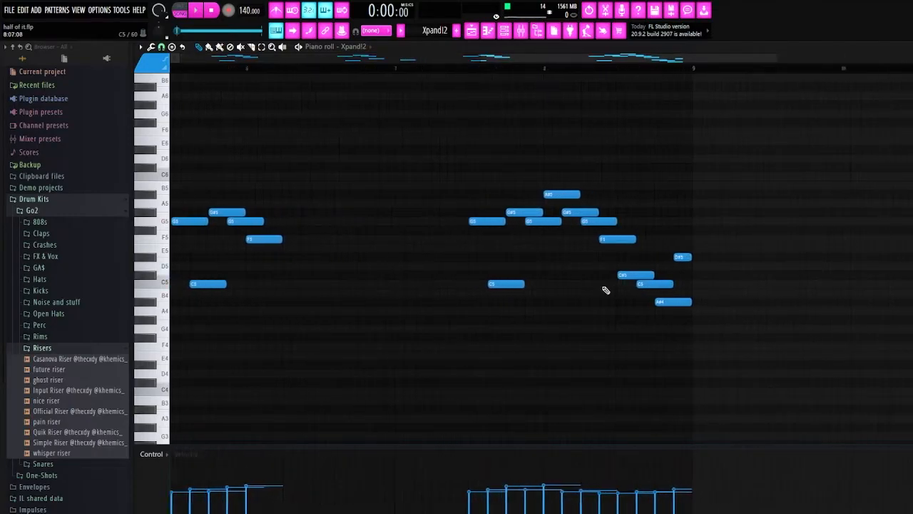
left_click_drag(770, 331, 450, 194)
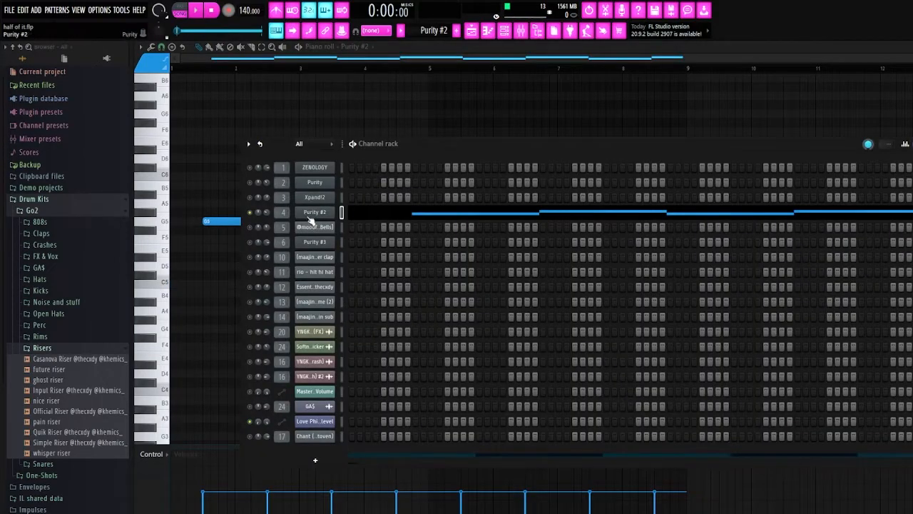
- Check the preset loaded in the Purity #2 channel, and close its instrument and the channel rack
left_click(309, 215)
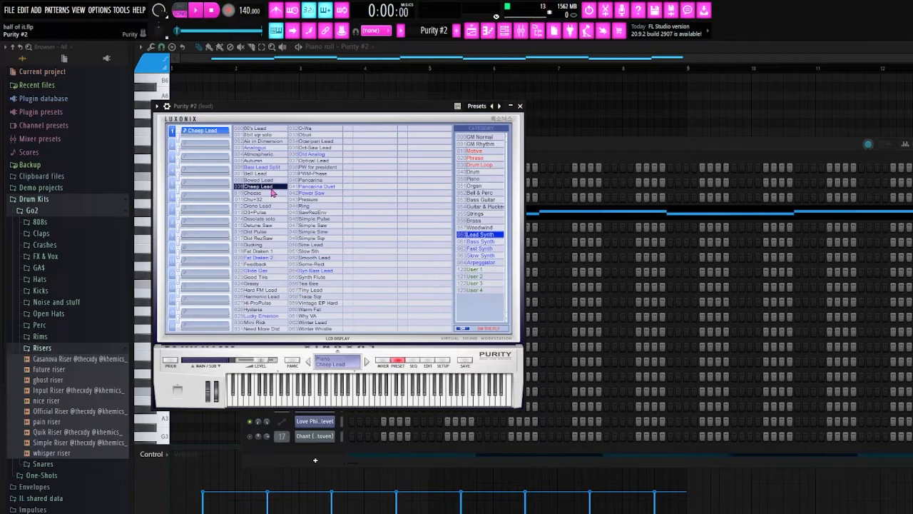
left_click(520, 106)
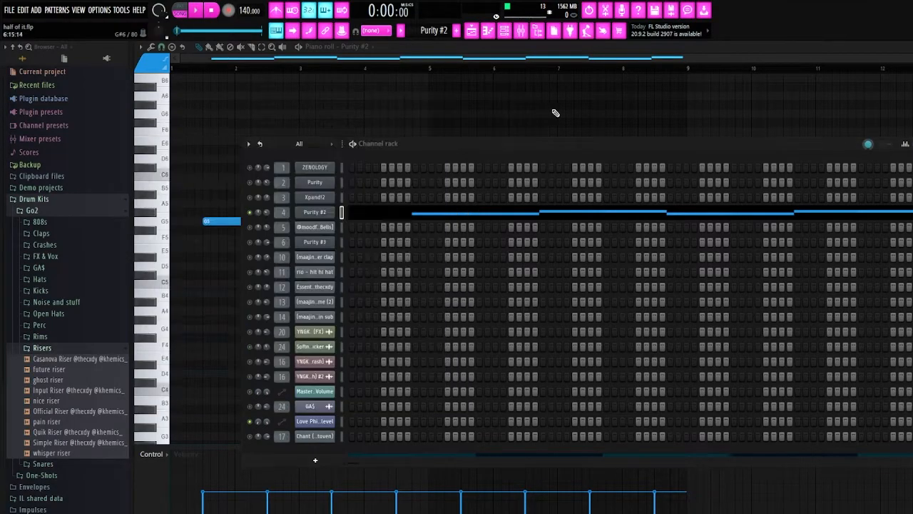
left_click(912, 144)
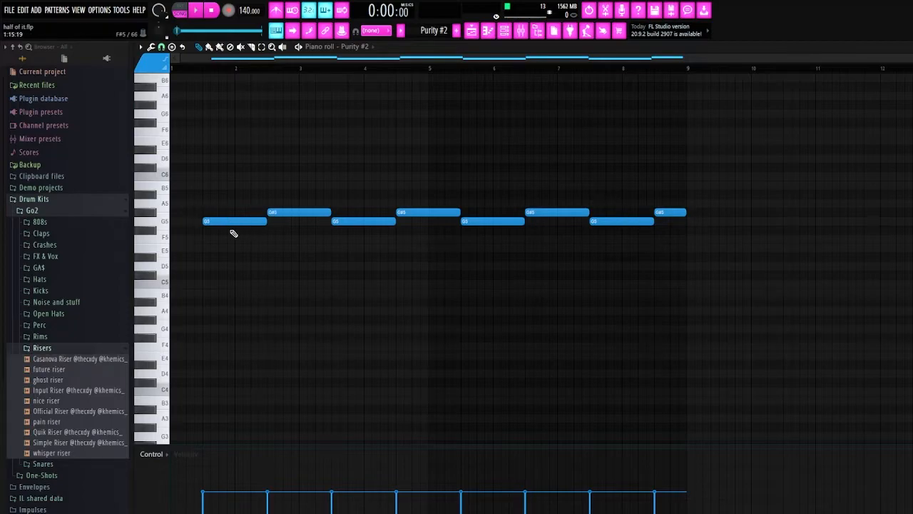
- Inspect the alternating G5 and G#5 notes of the Purity #2 pattern and play them back
scroll(214, 225, "up", 4, "ctrl")
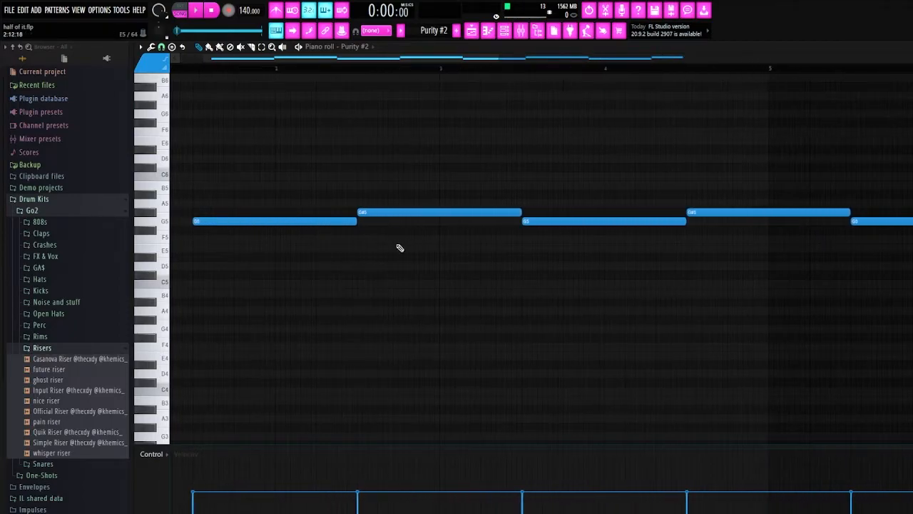
scroll(443, 223, "down", 4, "ctrl")
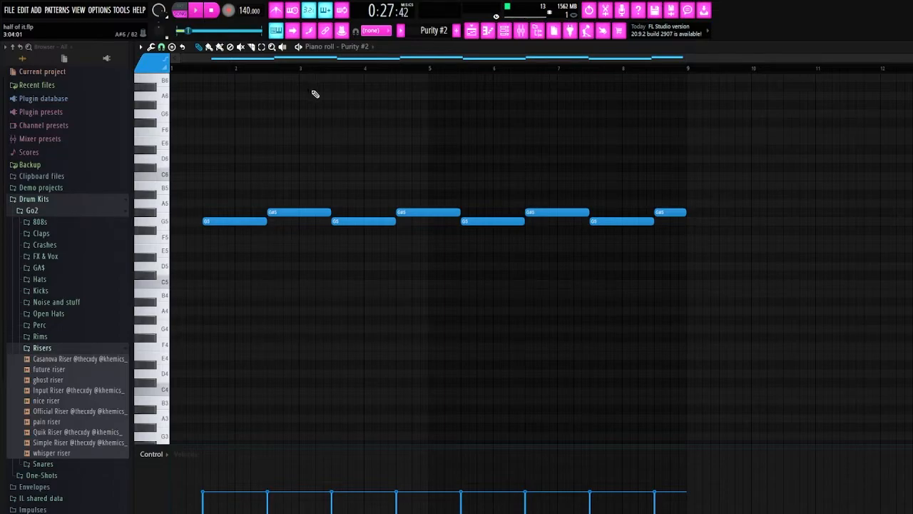
key("space")
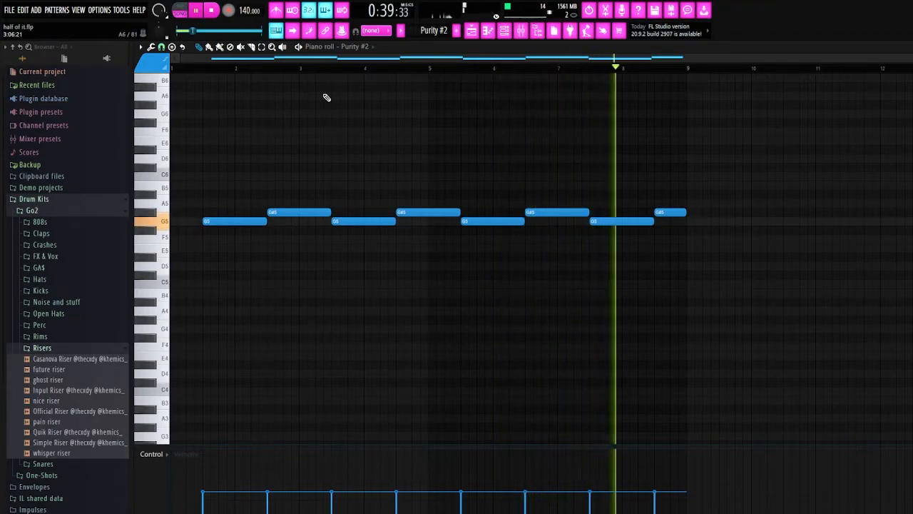
key("space")
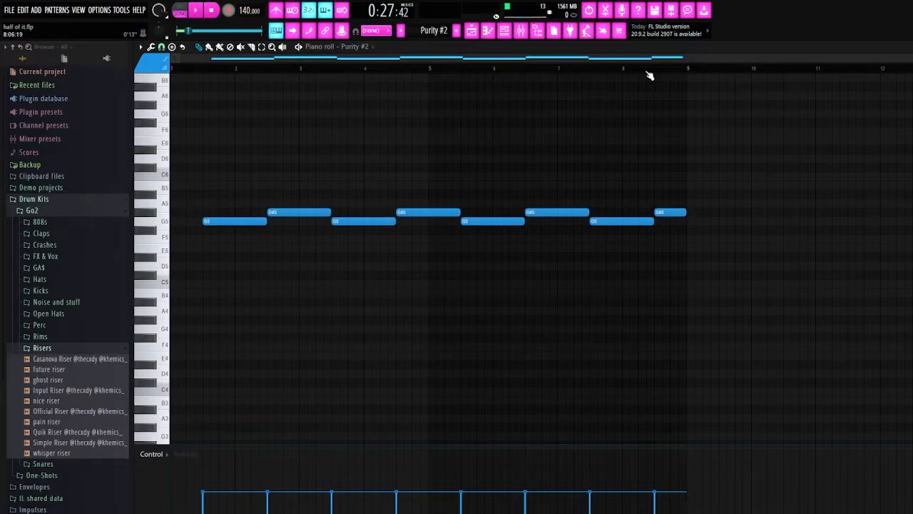
- View the sampler settings of the Bells channel in the channel rack and close its window
left_click(504, 30)
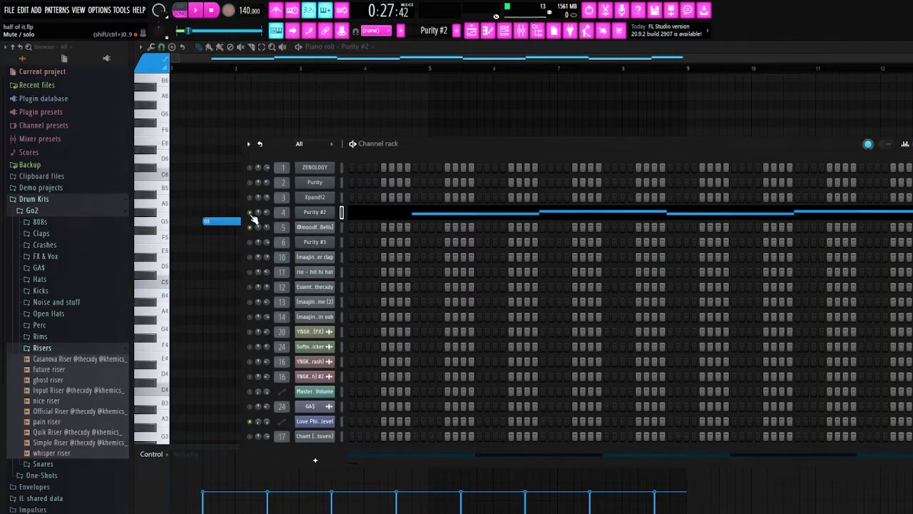
left_click(321, 227)
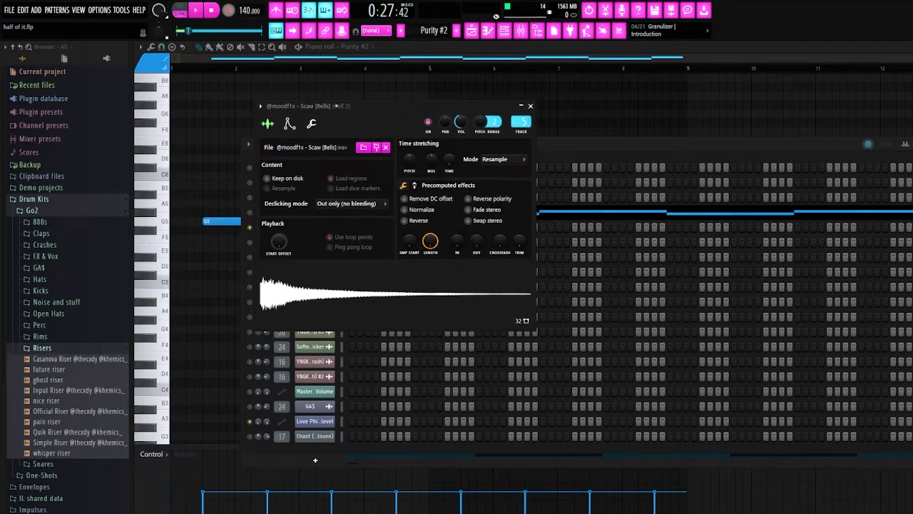
left_click(529, 106)
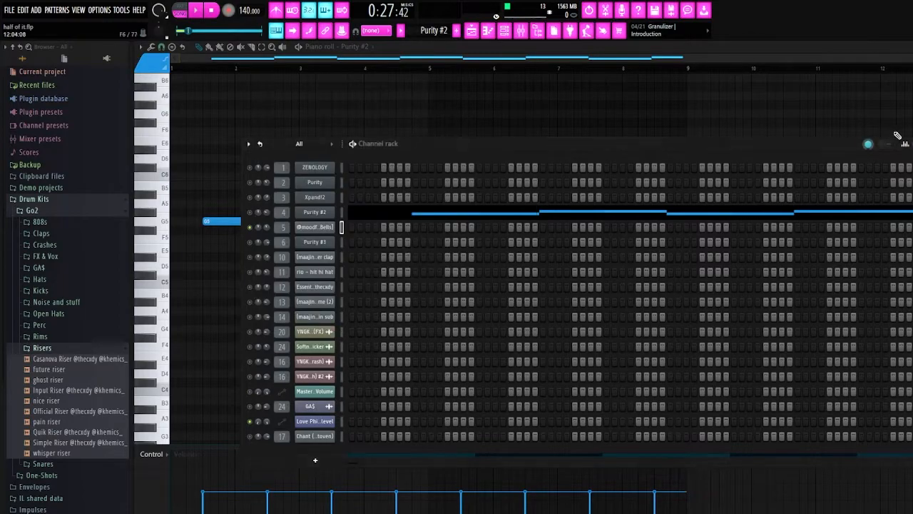
- Inspect the Bells pattern's sustained F4 and closing C4 notes in the piano roll, selecting them and playing the pattern back
left_click(896, 135)
left_click_drag(728, 401, 194, 218)
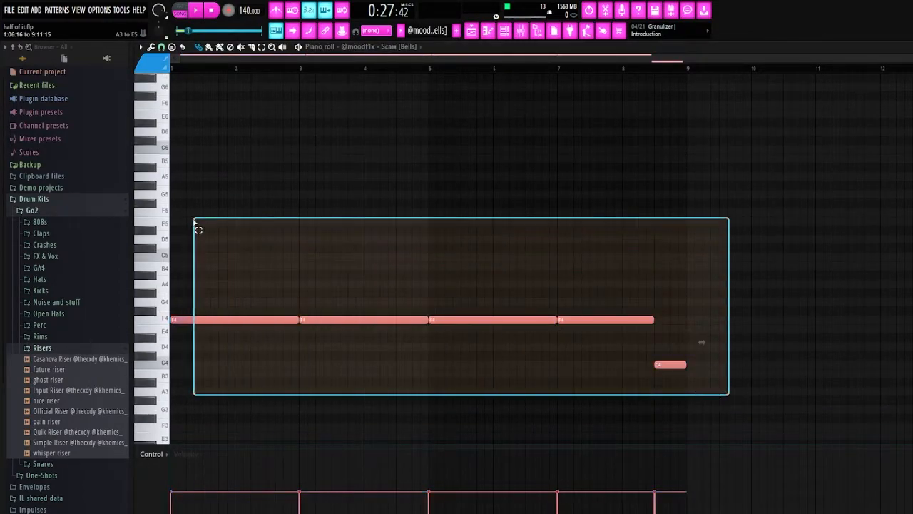
left_click(333, 227)
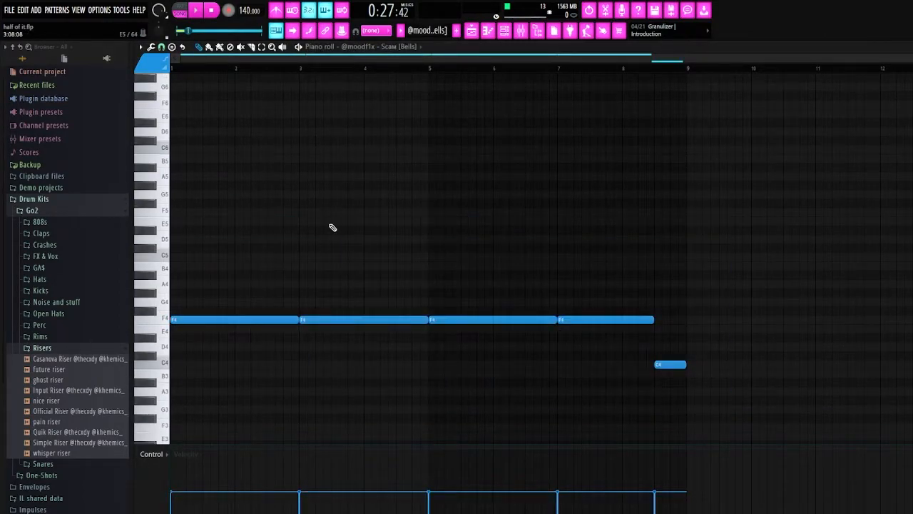
key("space")
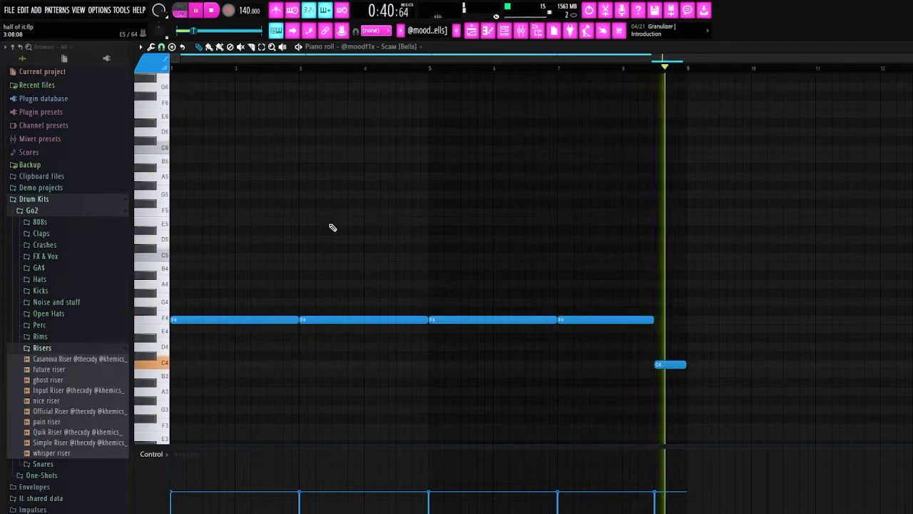
key("space")
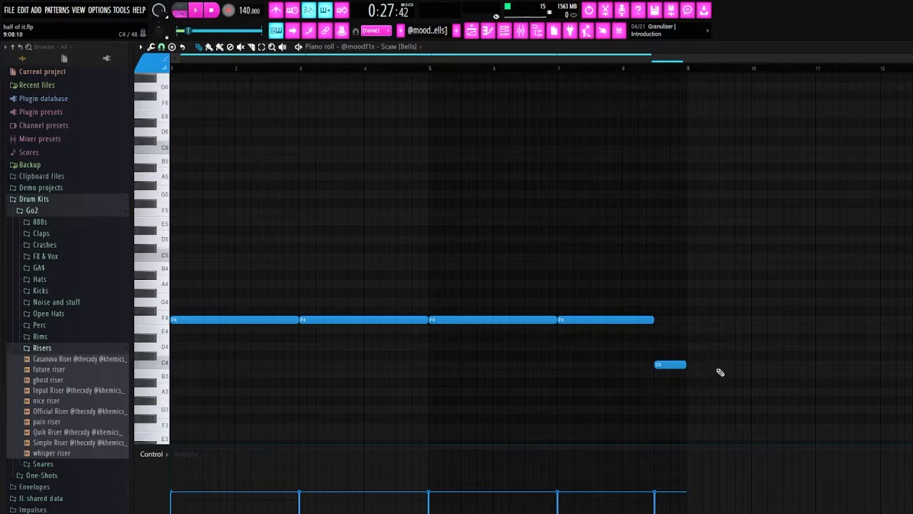
left_click_drag(714, 332, 184, 289)
left_click(303, 290)
- Check the preset loaded in the Purity #3 channel and close its instrument
key("F7")
key("F6")
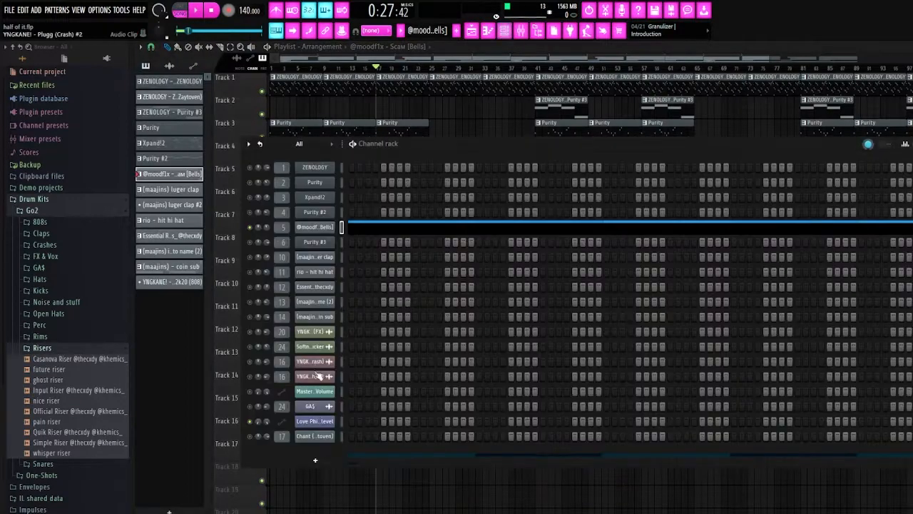
left_click(315, 241)
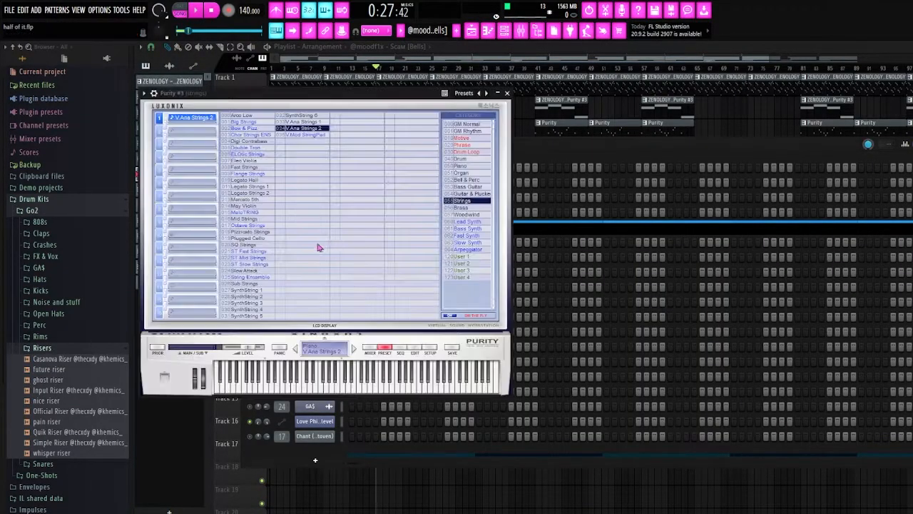
left_click(507, 94)
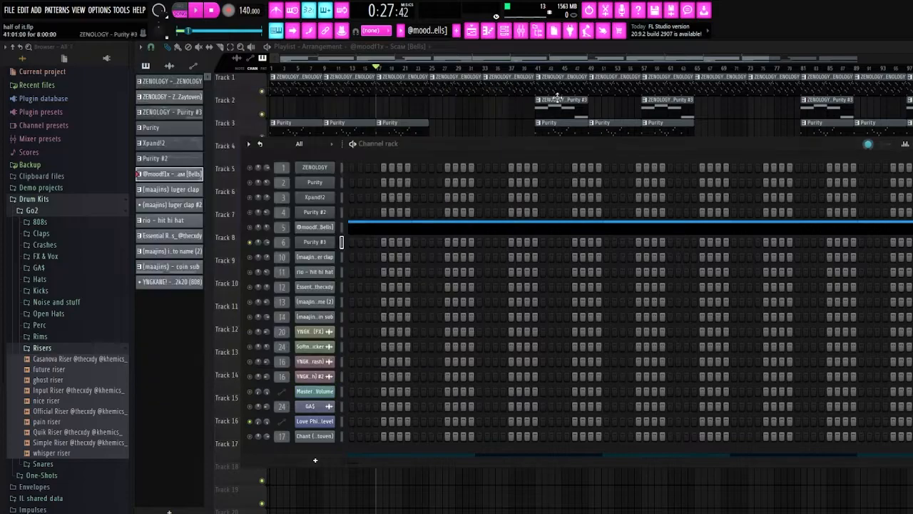
- Inspect the long notes of the Purity #3 pattern from the arrangement and play them back
double_click(569, 105)
scroll(324, 200, "left", 4)
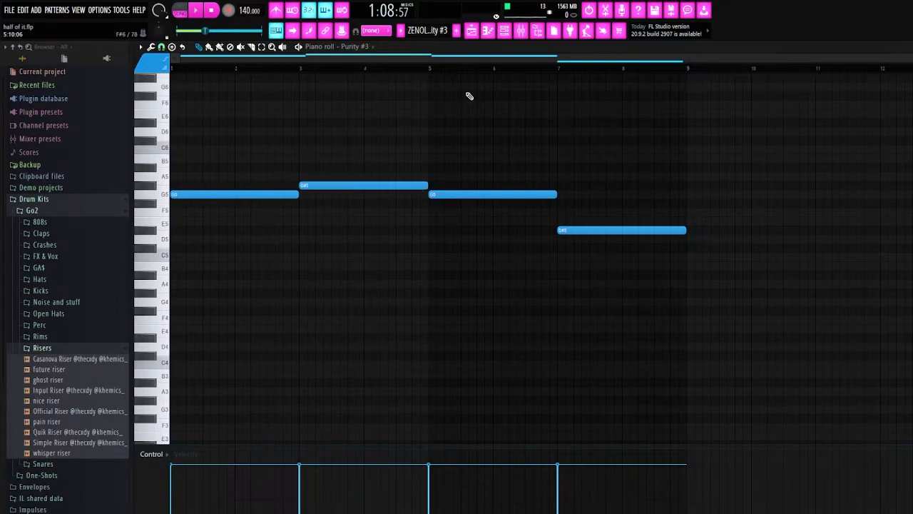
key("space")
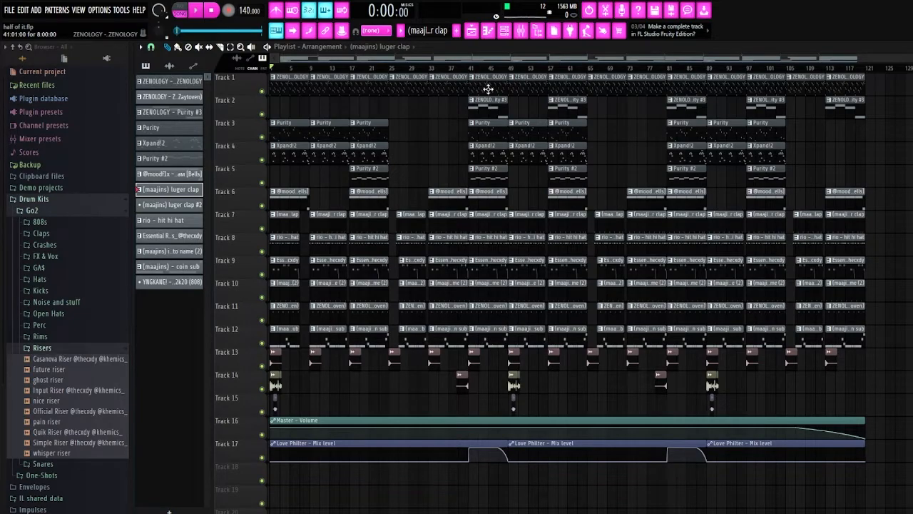
- Inspect the luger clap pattern's notes, view its channel in the channel rack, and return to the arrangement
double_click(327, 216)
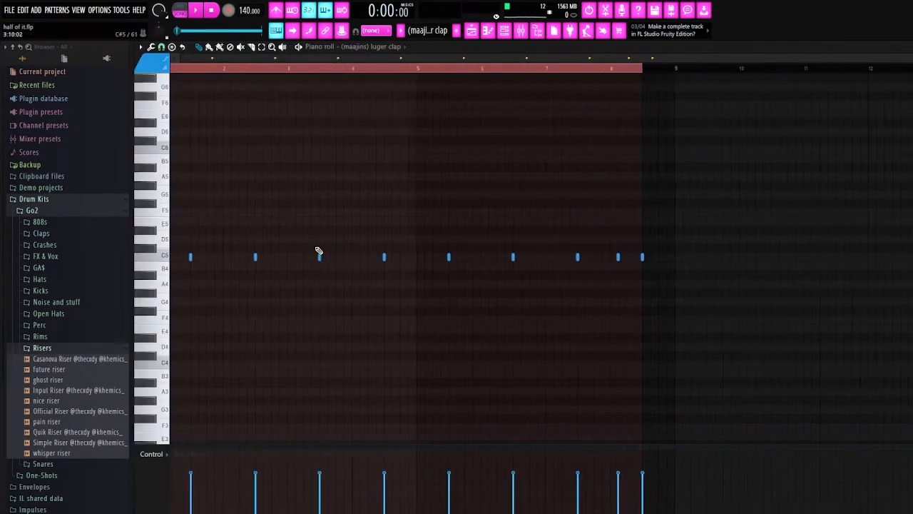
left_click(506, 31)
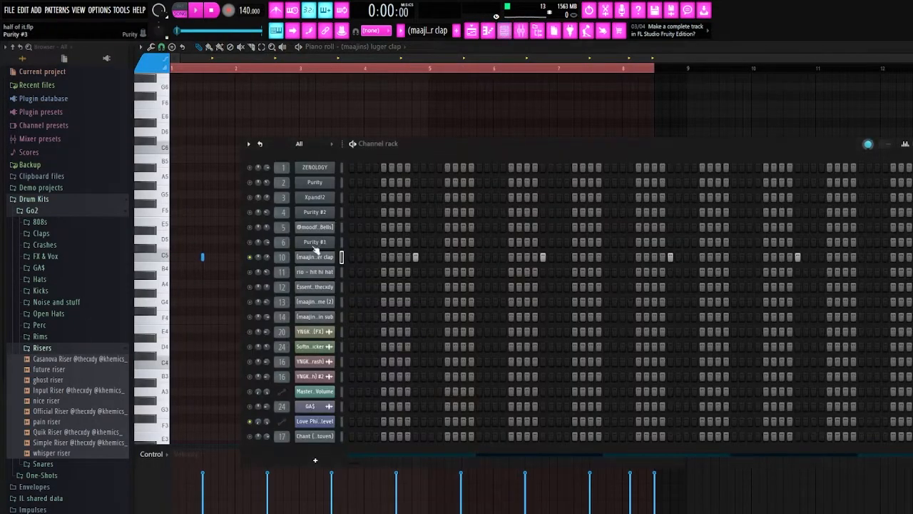
left_click(315, 258)
left_click(466, 144)
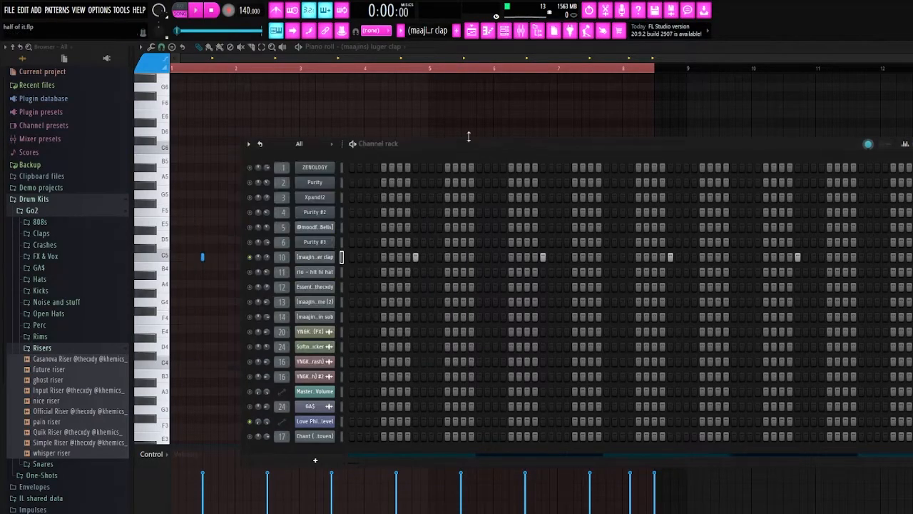
left_click(911, 46)
left_click(505, 32)
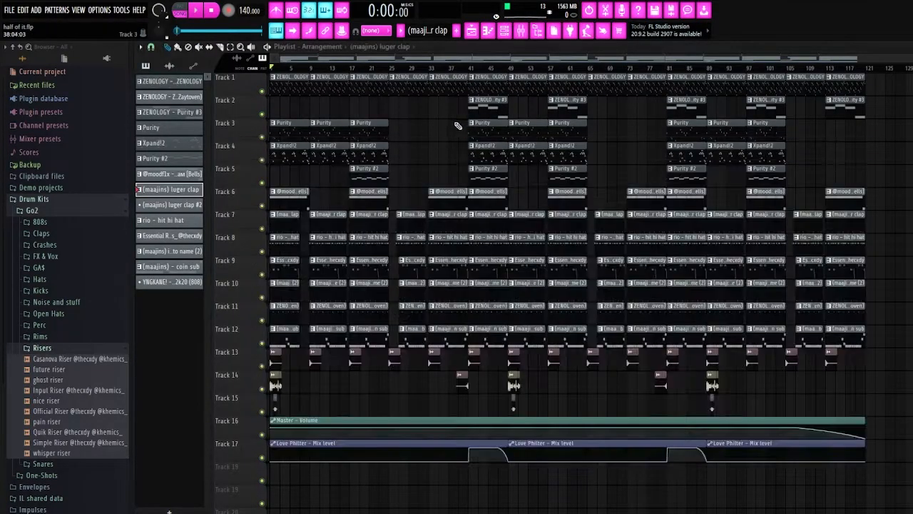
- Examine the rhythm, rolls and velocities of the rio hit hi hat pattern across its bars
double_click(326, 245)
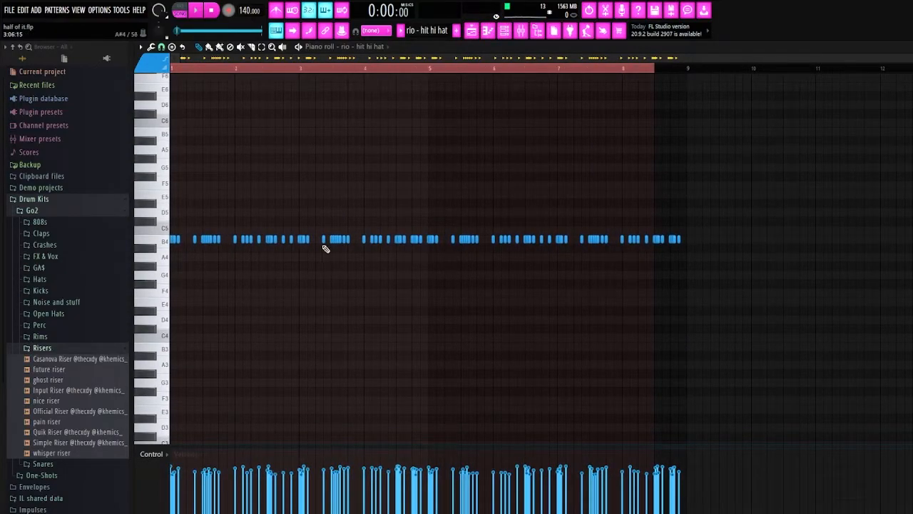
scroll(336, 238, "up", 4)
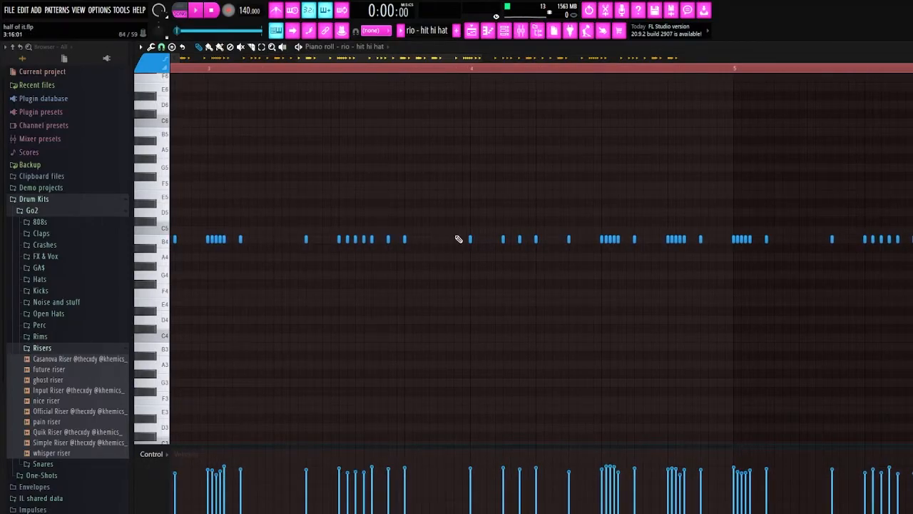
scroll(453, 238, "up", 4)
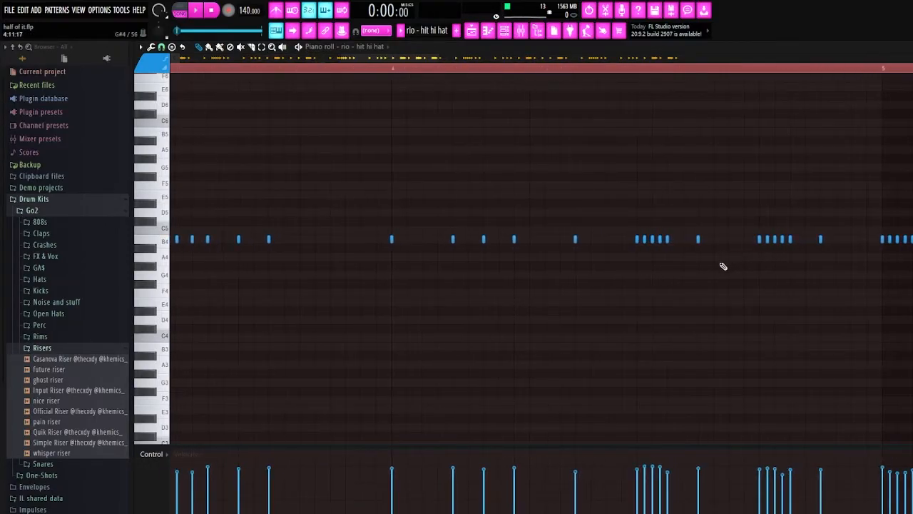
scroll(722, 268, "down", 5)
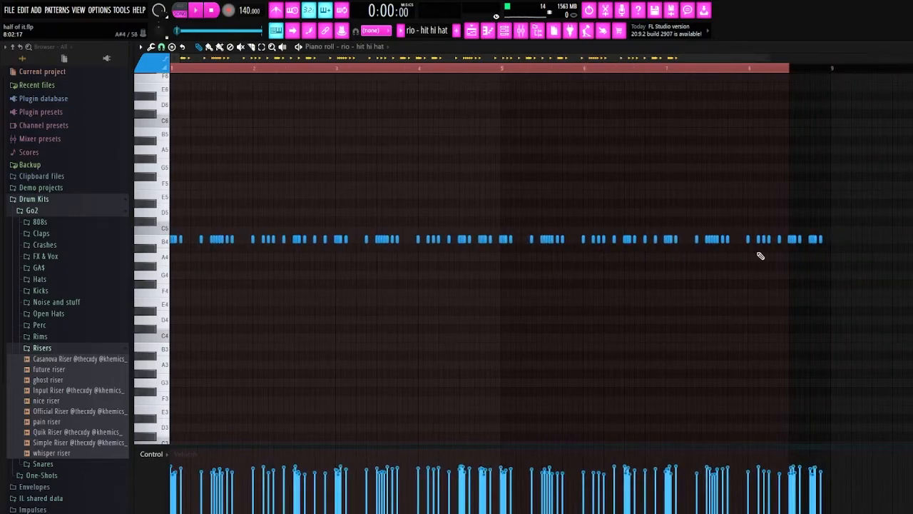
scroll(648, 245, "down", 5)
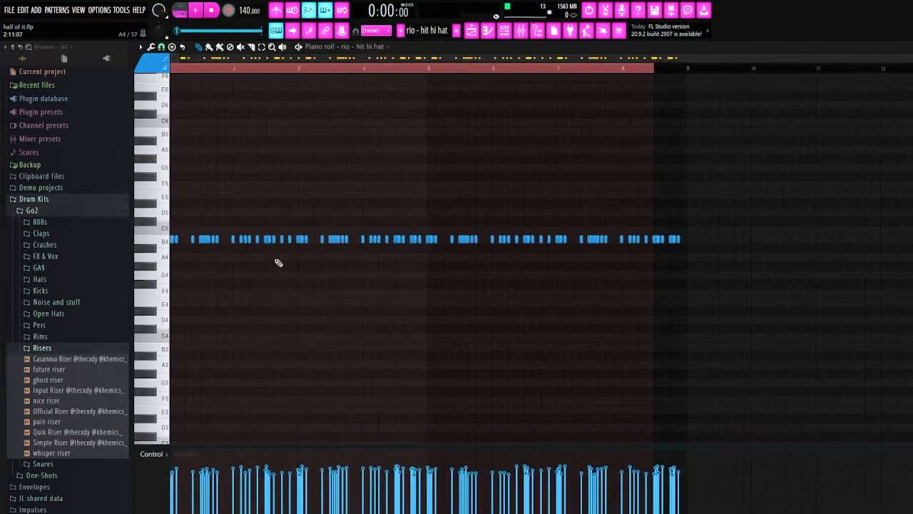
scroll(214, 260, "up", 5)
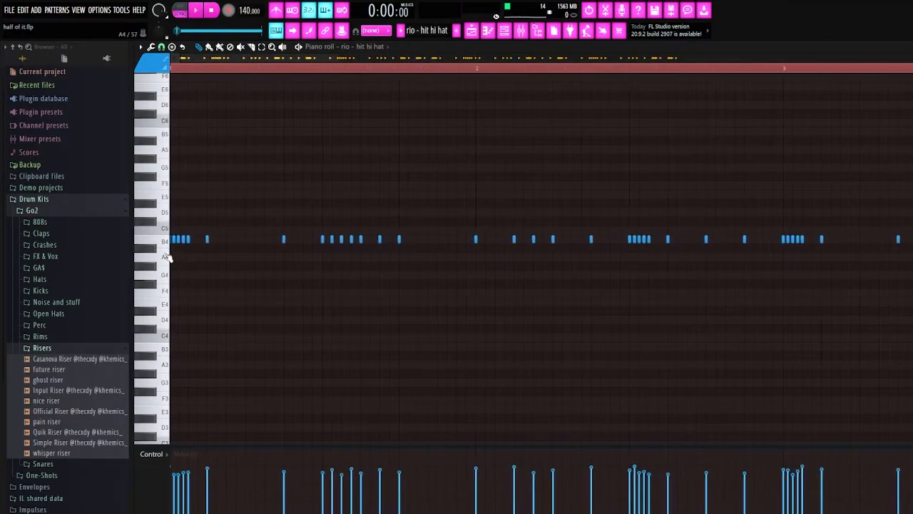
scroll(171, 256, "down", 1)
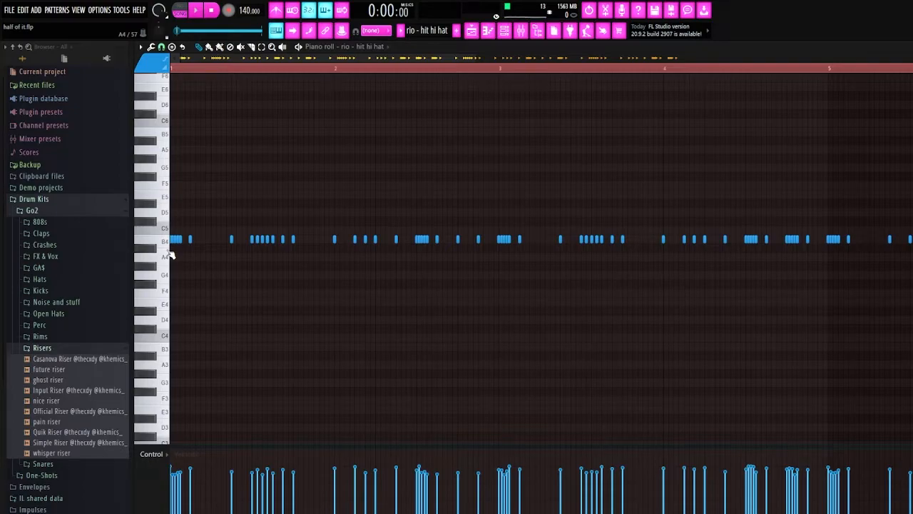
scroll(186, 257, "down", 4)
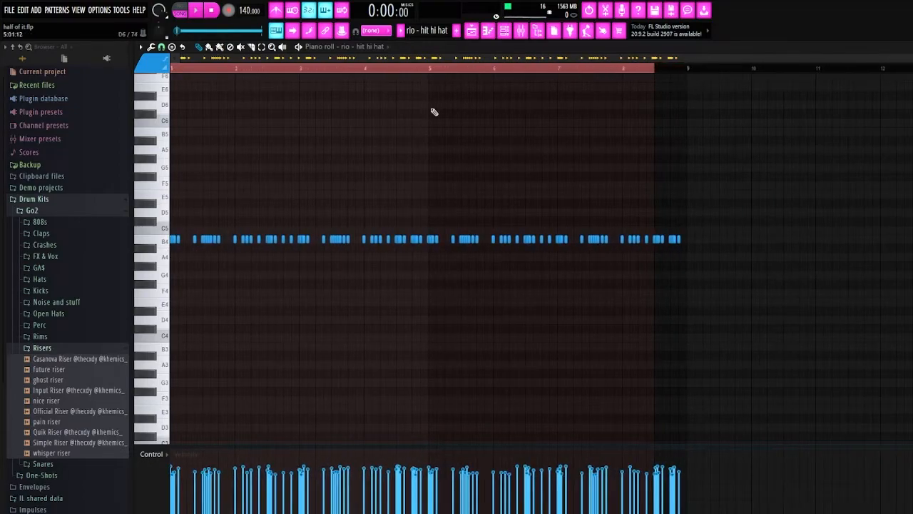
- Play back the hi-hat pattern while examining its rolls up close, and return to the arrangement
left_click(504, 30)
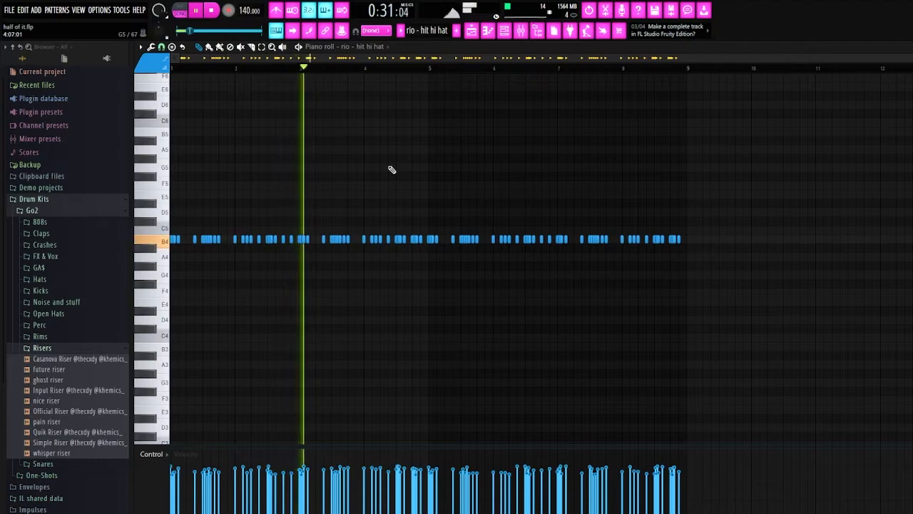
scroll(374, 207, "up", 2)
scroll(463, 262, "up", 3)
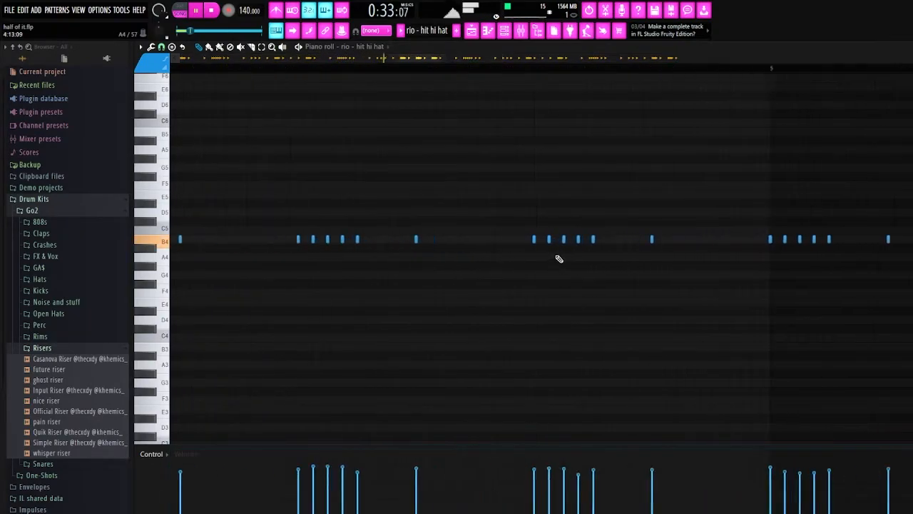
scroll(501, 249, "down", 5)
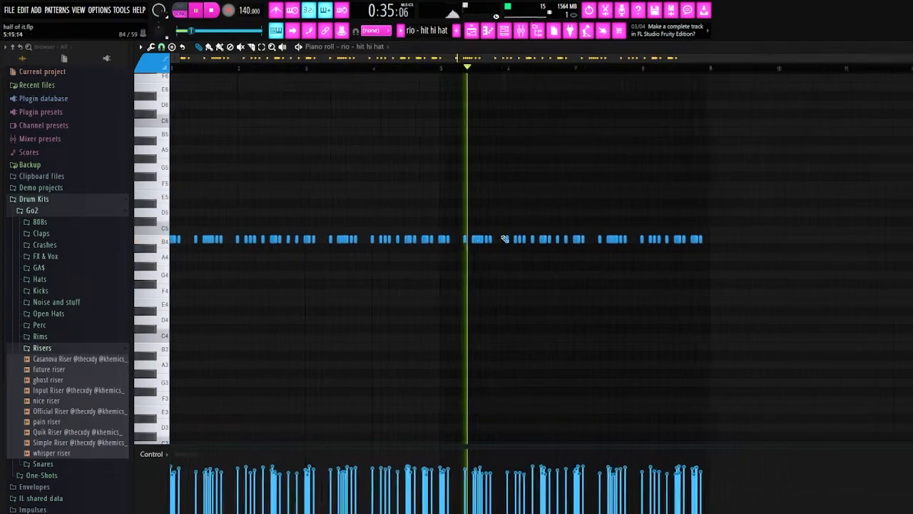
key("F7")
key("F6")
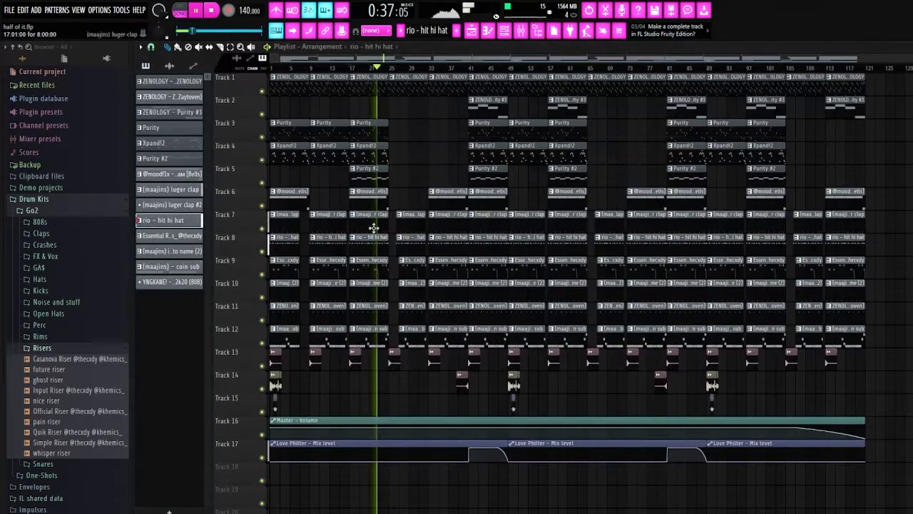
- View the Essential Rim pattern and its channel's sampler settings, and close the sampler and channel rack
double_click(369, 223)
scroll(372, 228, "up", 3)
scroll(578, 244, "down", 3)
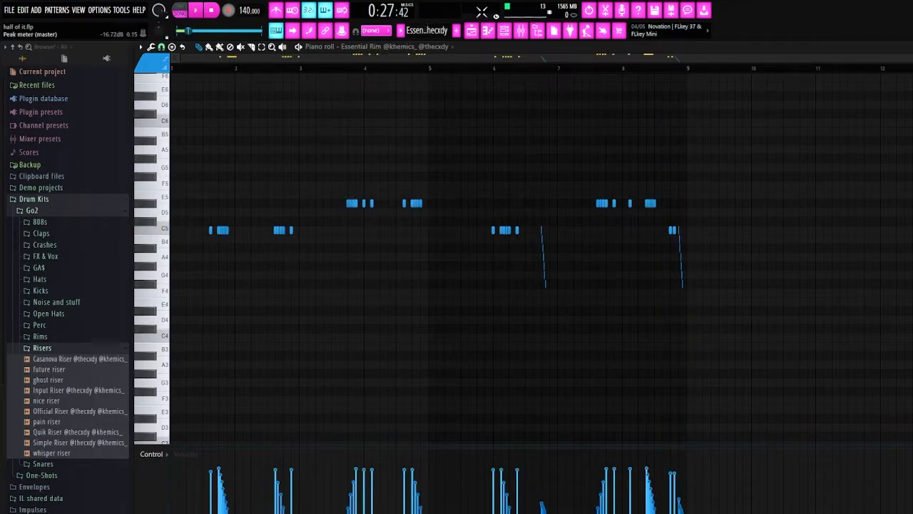
left_click(505, 30)
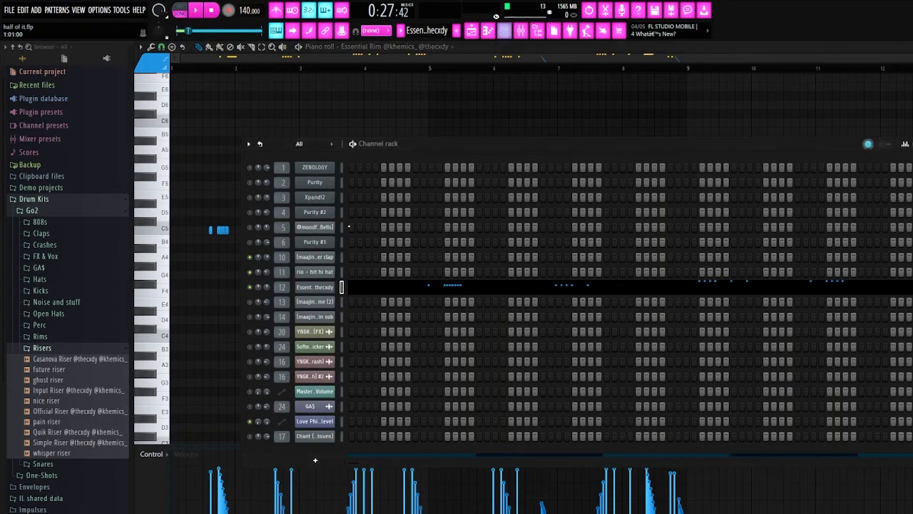
left_click(317, 286)
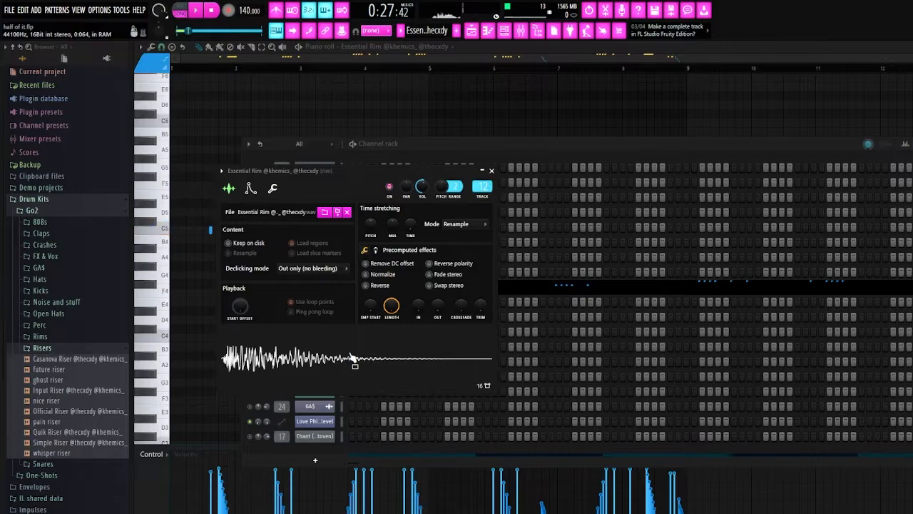
left_click(468, 108)
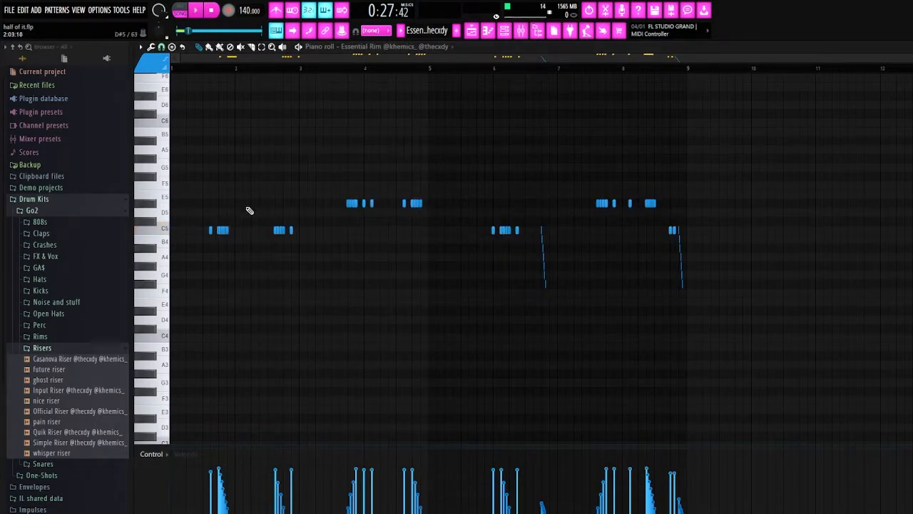
- Examine the Essential Rim pattern's C5 and E5 hits and their velocity ramps in the opening bars
scroll(182, 236, "up", 2)
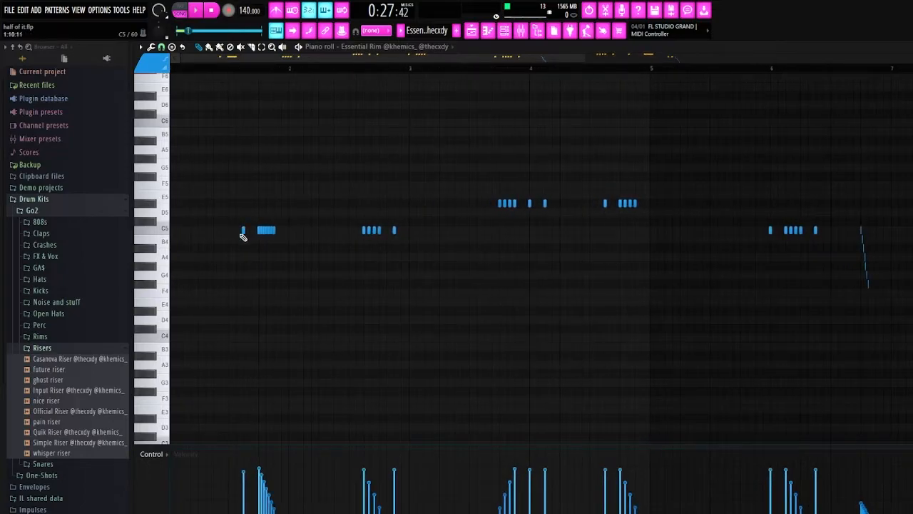
scroll(230, 231, "down", 2)
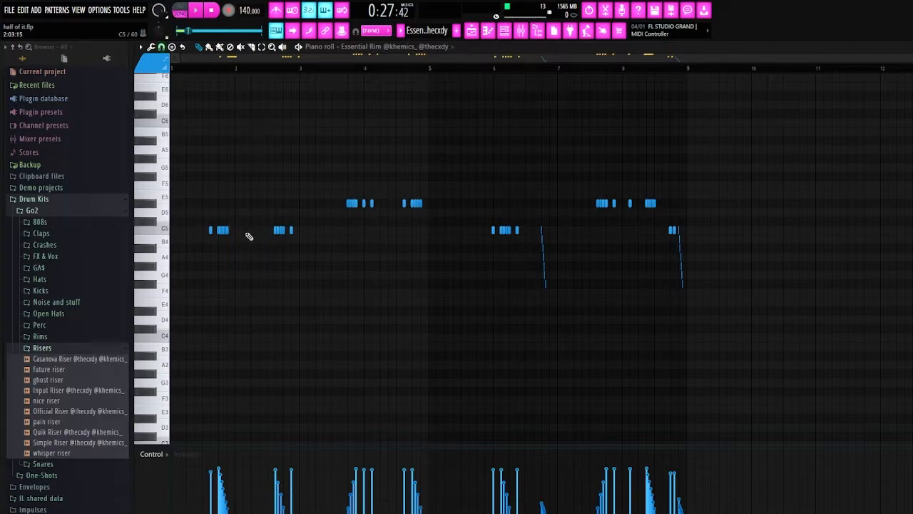
scroll(252, 235, "up", 4, "ctrl")
scroll(291, 238, "up", 2, "ctrl")
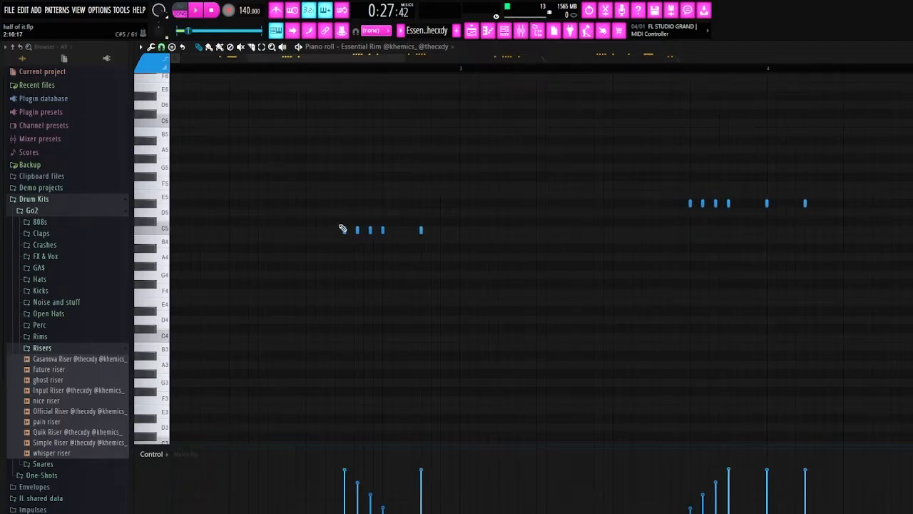
scroll(343, 229, "down", 5, "ctrl")
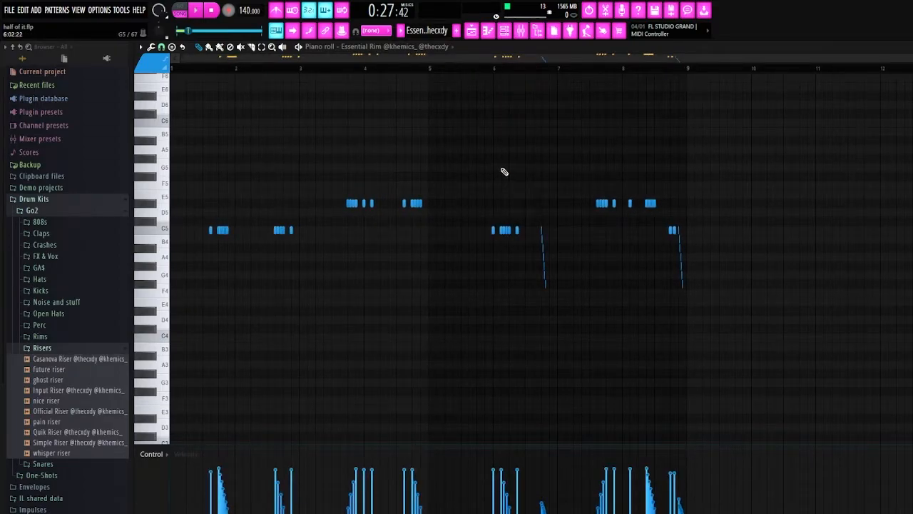
- Play back the Essential Rim pattern while examining its C5 and E5 rolls and velocity ramps up close, and stop playback
key("space")
scroll(194, 271, "up", 5, "ctrl")
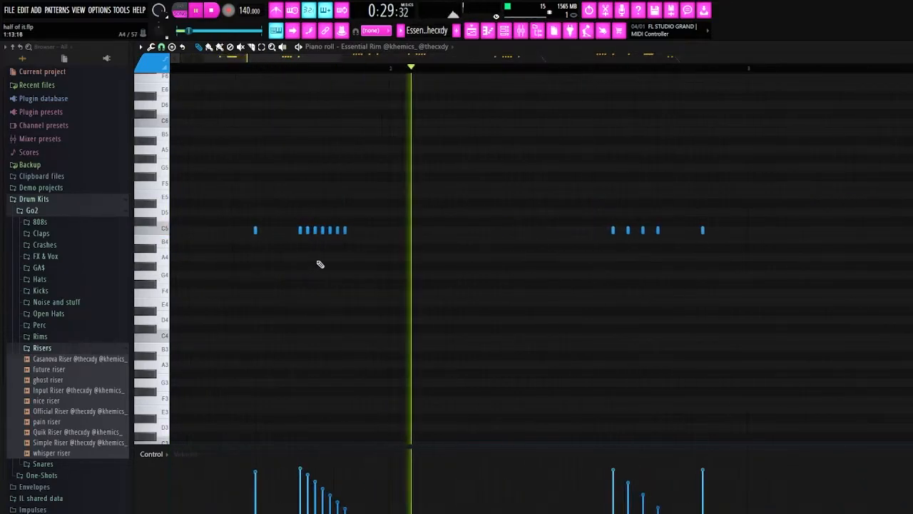
scroll(636, 283, "down", 5, "ctrl")
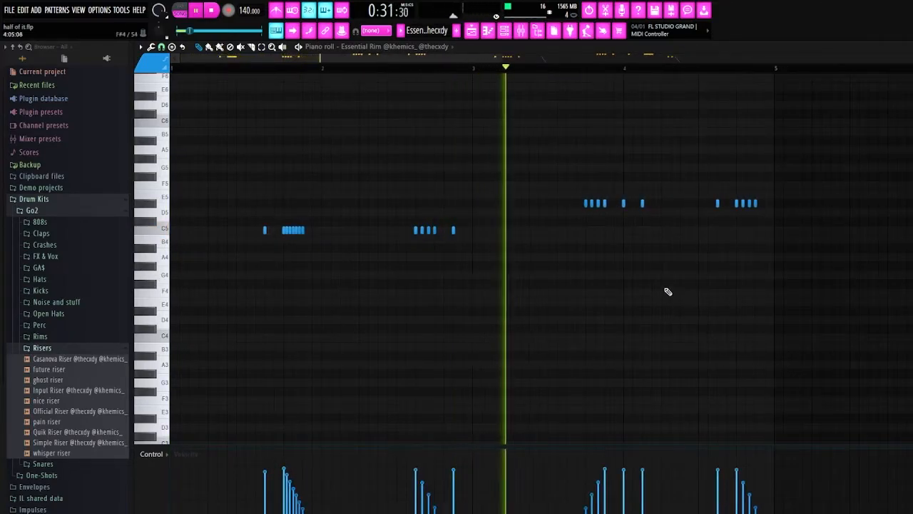
scroll(550, 267, "up", 5, "ctrl")
scroll(640, 245, "down", 5, "ctrl")
scroll(805, 271, "up", 3, "ctrl")
scroll(635, 259, "up", 2, "ctrl")
scroll(698, 271, "up", 3, "ctrl")
scroll(696, 269, "down", 4, "ctrl")
scroll(676, 262, "up", 3, "ctrl")
scroll(763, 266, "down", 4, "ctrl")
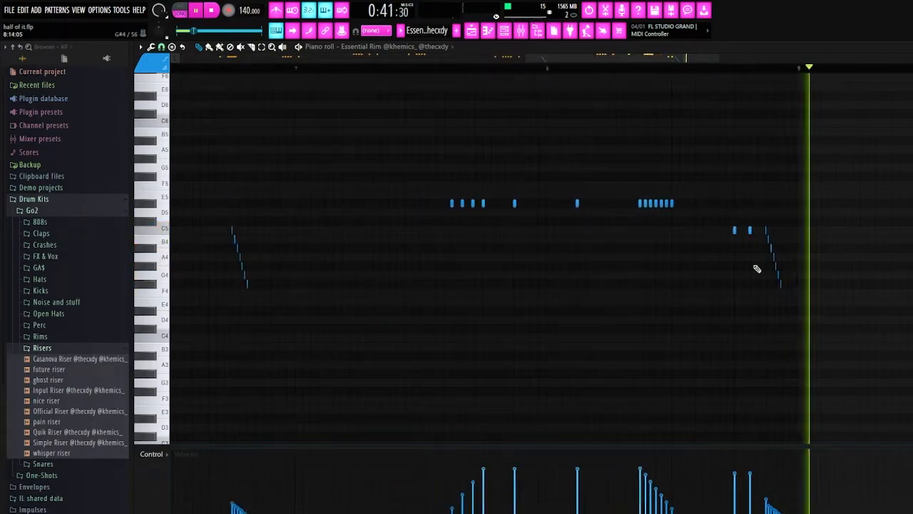
key("space")
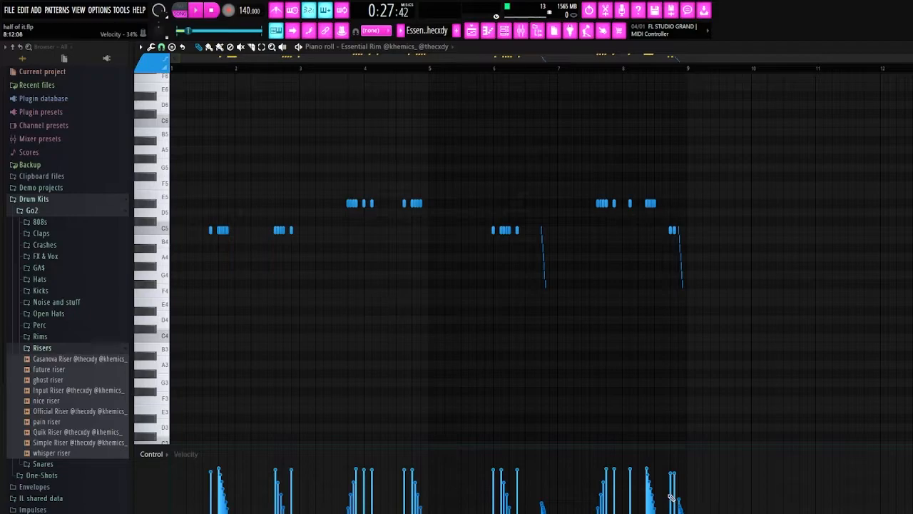
- Examine the Essential Rim pattern's second half and select the descending C5-to-F4 run before bar 7 for a close look
scroll(633, 409, "up", 2, "ctrl")
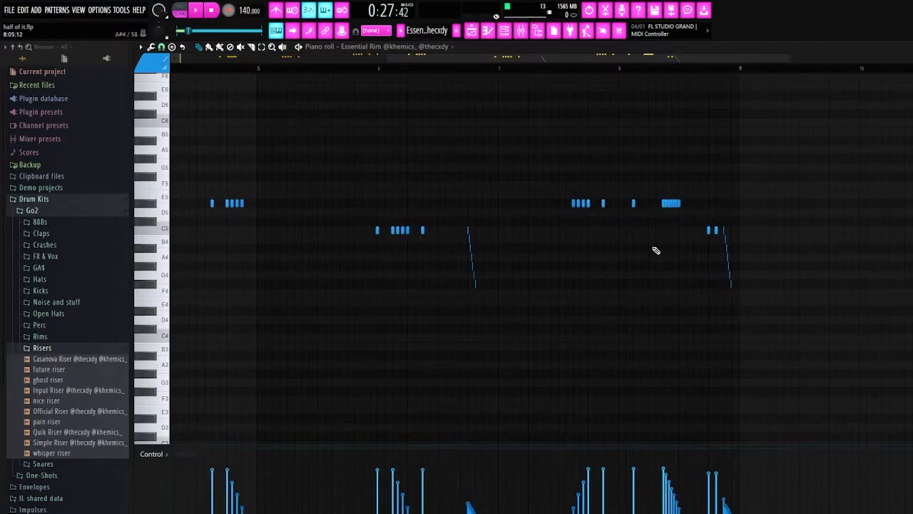
scroll(655, 249, "up", 2, "ctrl")
left_click_drag(797, 203, 717, 214)
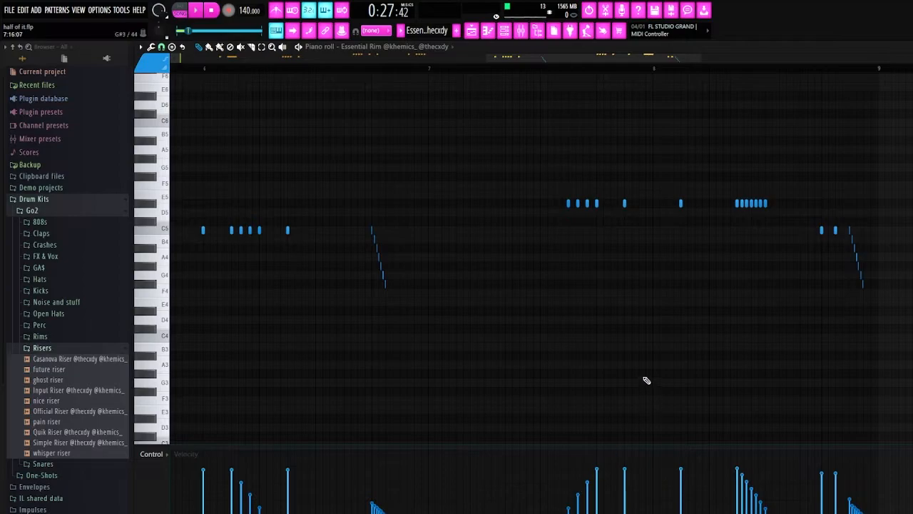
scroll(603, 375, "down", 4, "ctrl")
scroll(538, 273, "up", 5, "ctrl")
left_click_drag(555, 211, 621, 312, "ctrl")
scroll(574, 312, "up", 3, "ctrl")
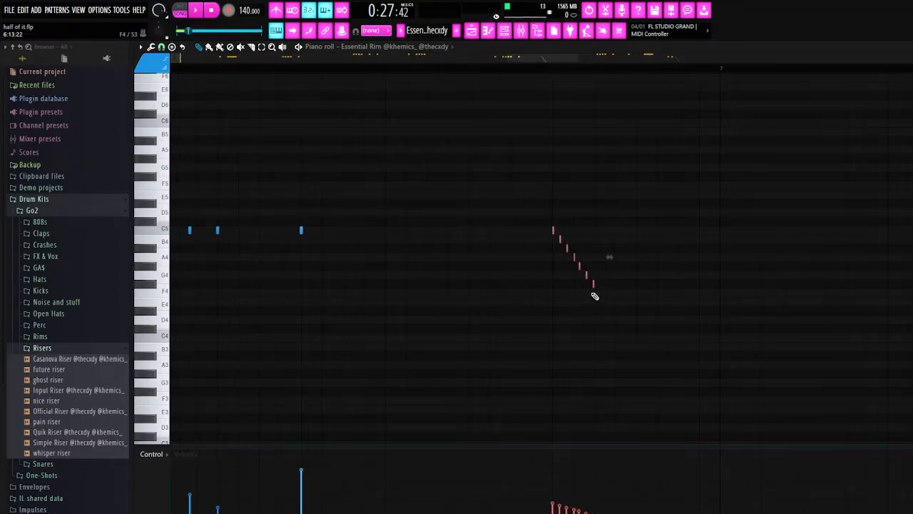
scroll(563, 311, "down", 4, "ctrl")
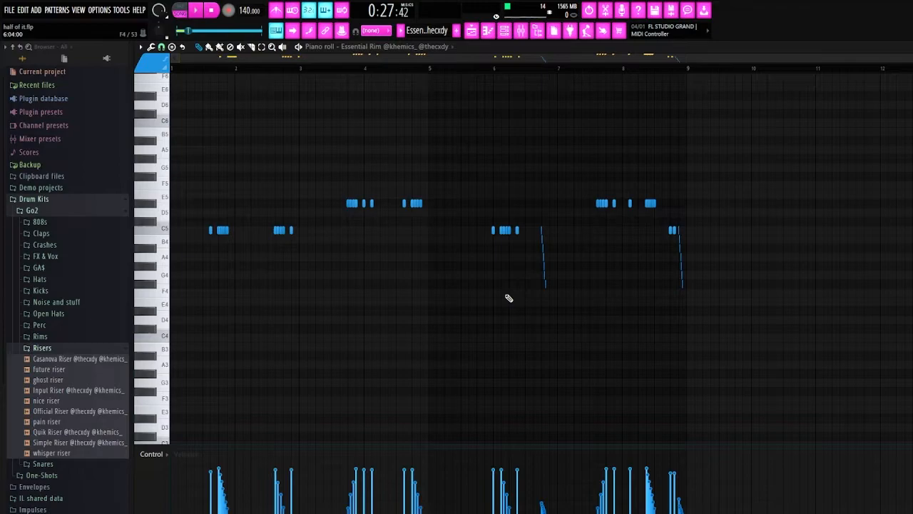
- View the repeating C5 hits in the (maajins) im to lazy to name (2) pattern and return to the arrangement
scroll(178, 273, "up", 3)
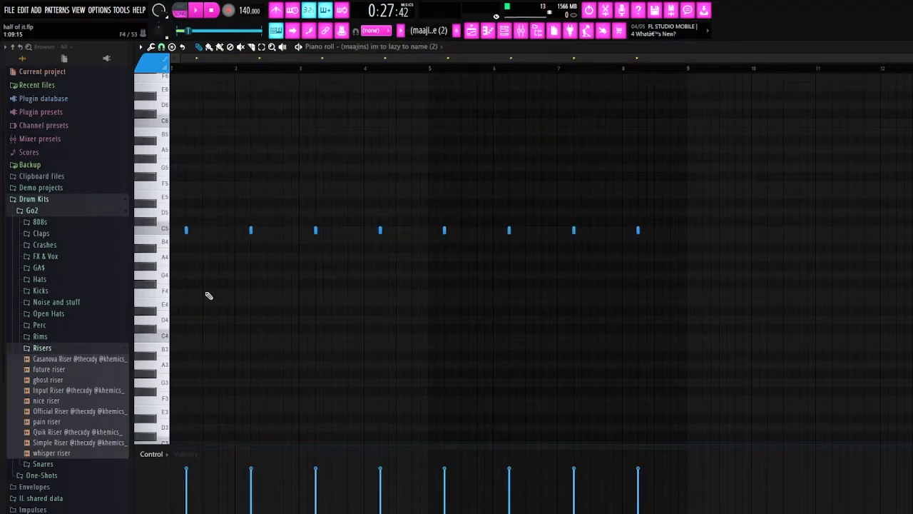
scroll(350, 269, "up", 4)
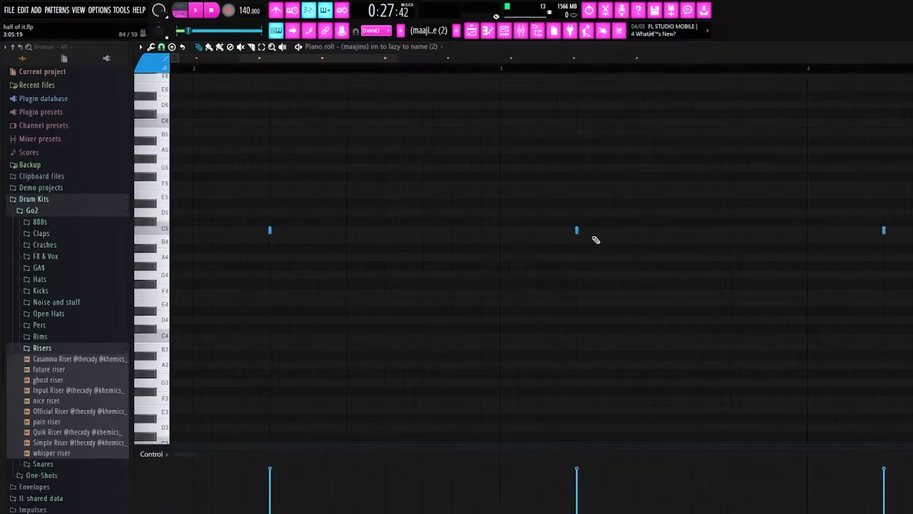
scroll(537, 267, "down", 4)
scroll(536, 267, "down", 1)
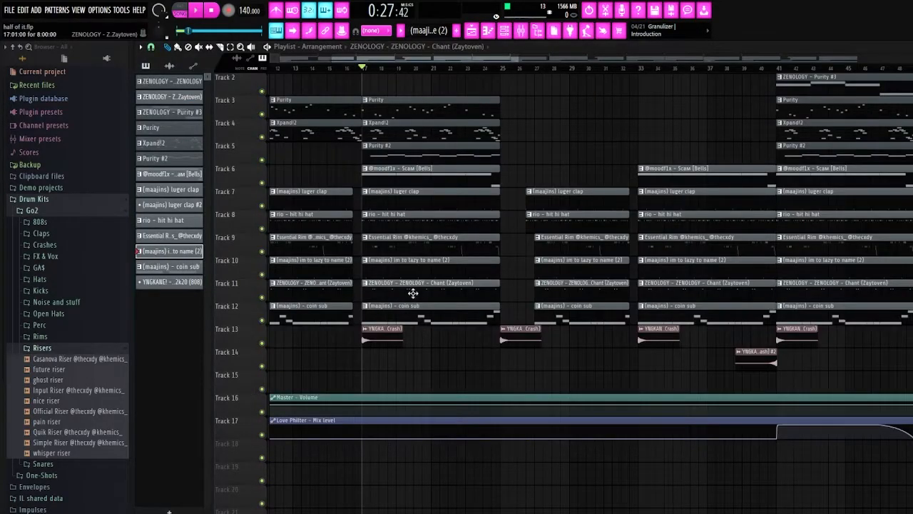
- Open the Chant (Zaytoven) pattern, examine its note placement across the bars, and close it
left_click(411, 291)
scroll(176, 273, "up", 5)
scroll(285, 297, "down", 3)
scroll(285, 296, "down", 2)
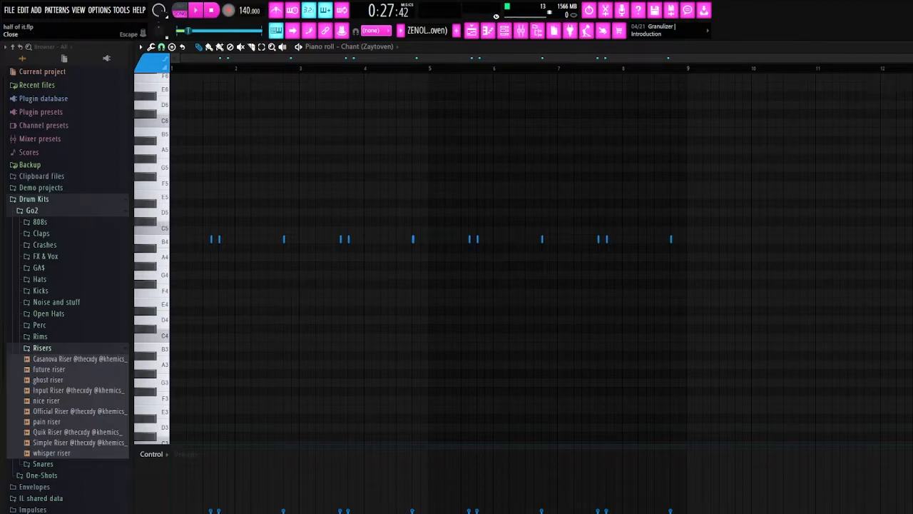
left_click(910, 46)
- Open the (maajins) coin sub pattern on Track 12, examine its bass notes and their lengths, and close it
left_click(315, 460)
double_click(385, 316)
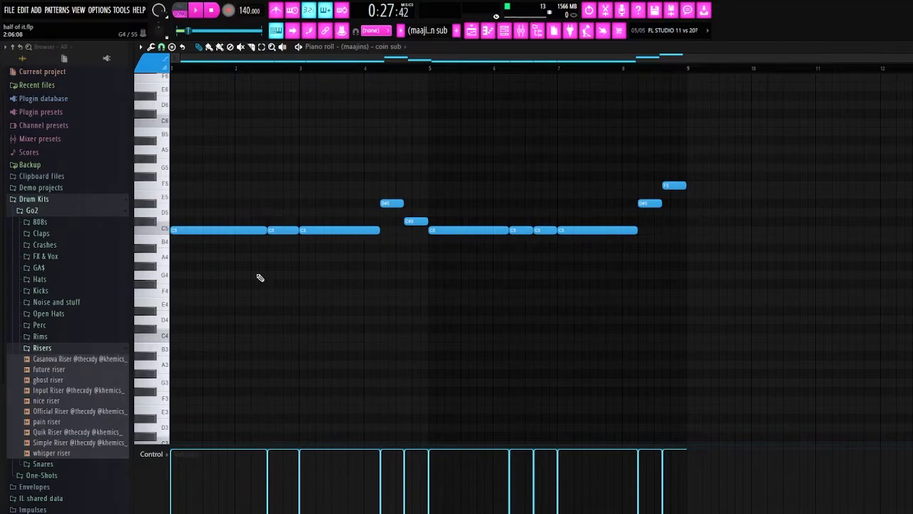
scroll(195, 259, "up", 2)
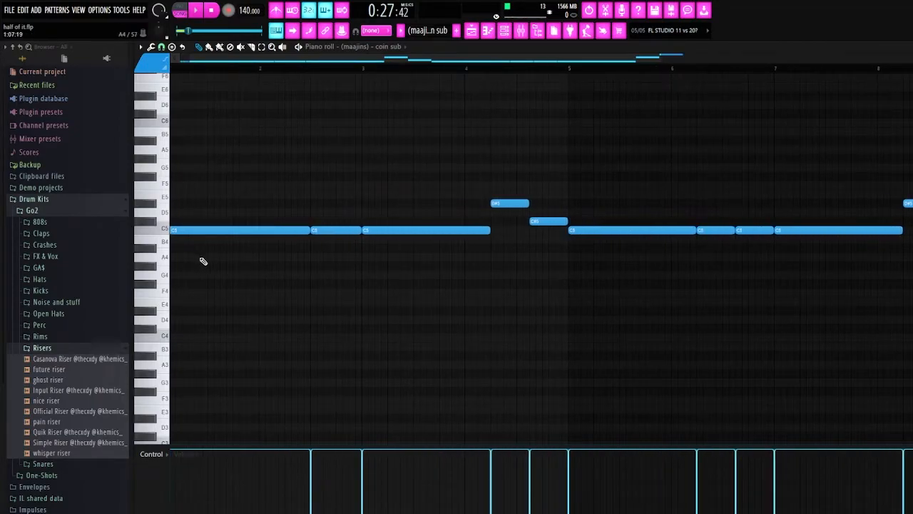
scroll(194, 265, "down", 2)
scroll(188, 266, "up", 3)
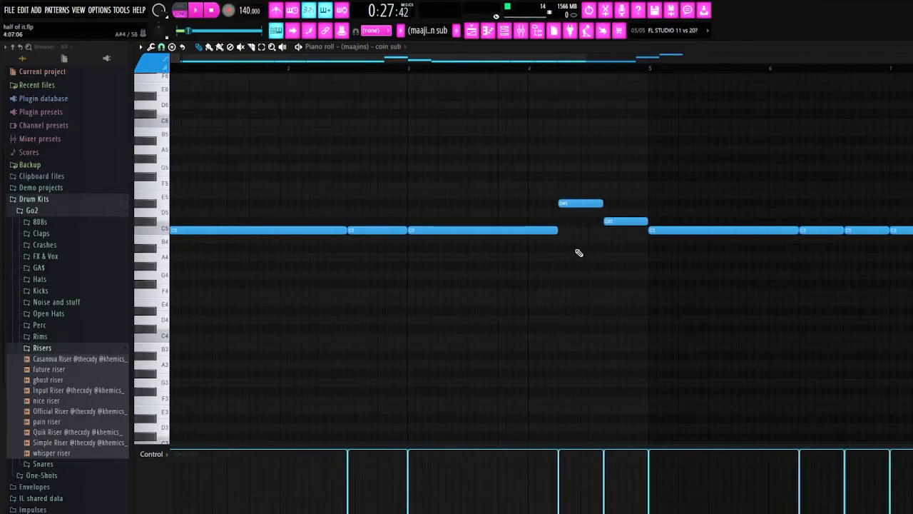
scroll(574, 256, "down", 1)
scroll(574, 256, "down", 1)
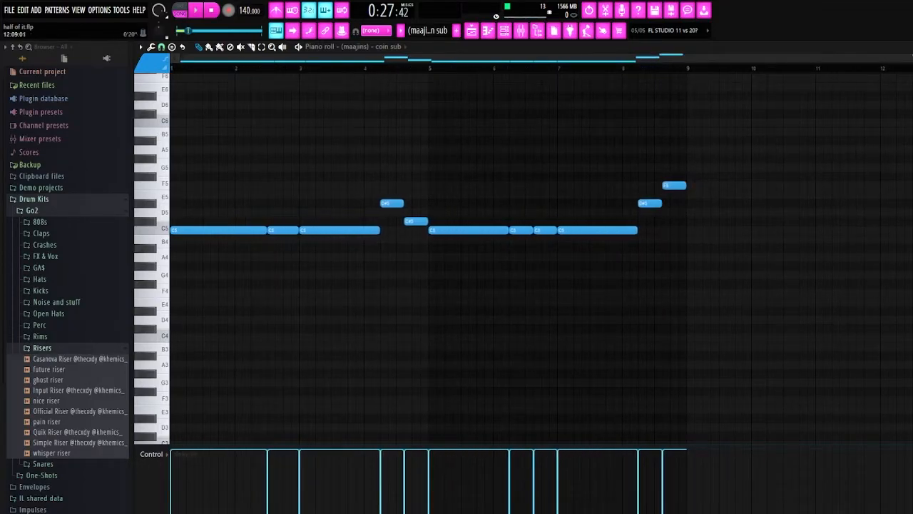
left_click(907, 47)
- Inspect the YNGKANE! - Plugg (Crash) clip at bar 17 on Track 13 and its repeats across the arrangement
right_click(584, 111)
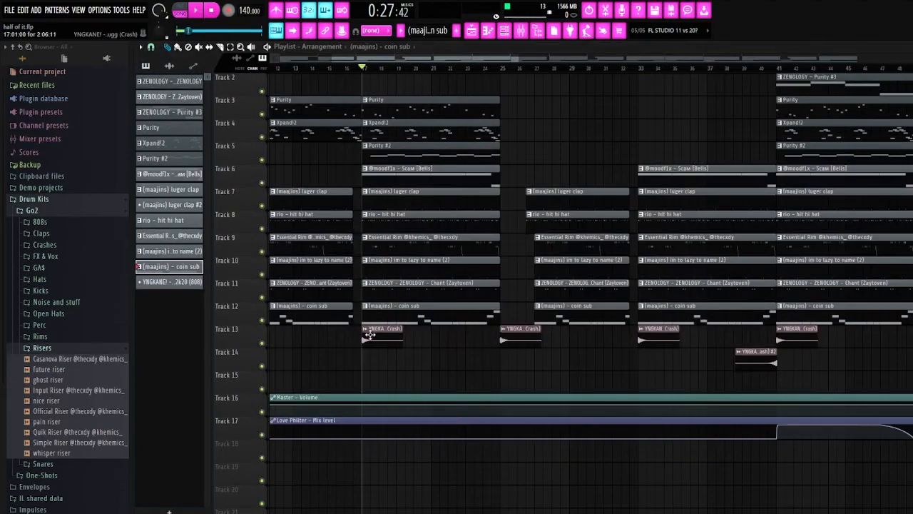
scroll(355, 336, "up", 1)
scroll(368, 337, "up", 5)
scroll(384, 336, "down", 5)
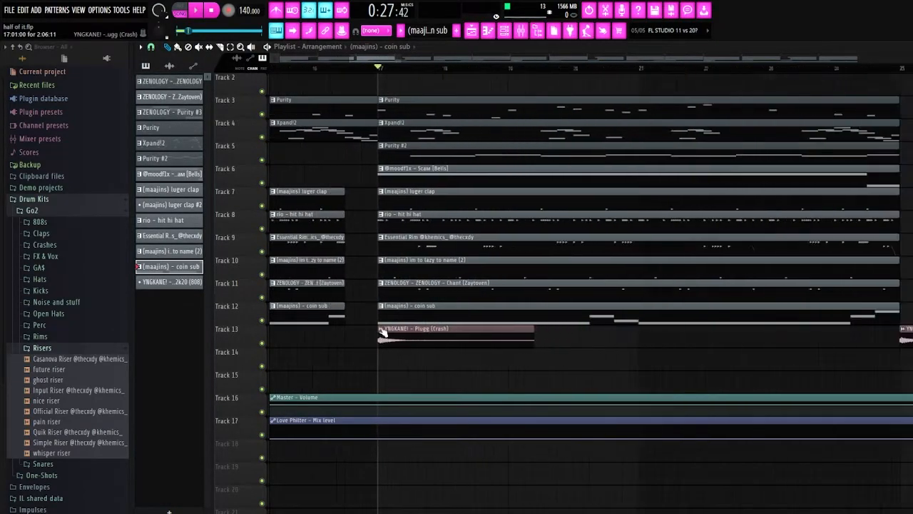
scroll(341, 335, "down", 3)
scroll(338, 341, "down", 3)
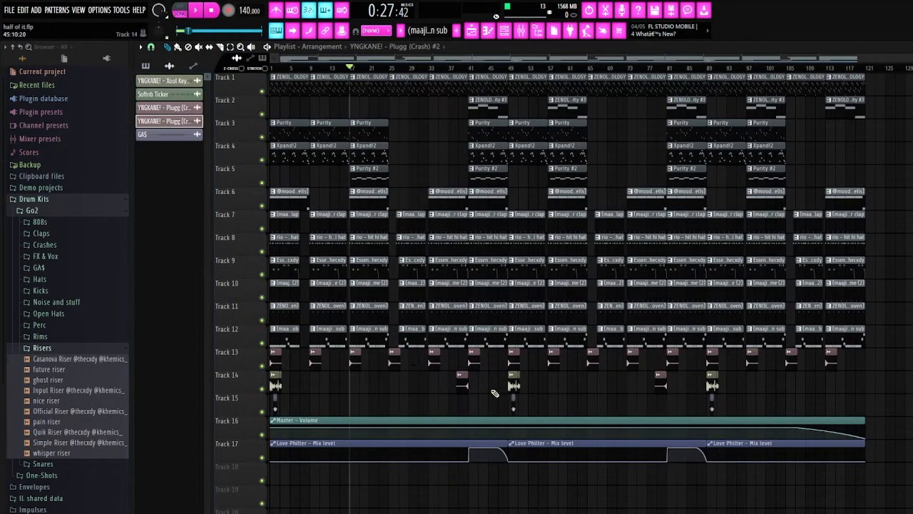
- View the sample settings of the reversed Plugg (Crash) #2 clip on Track 14, close them, and check its placement before bar 41
scroll(494, 393, "up", 6)
double_click(512, 385)
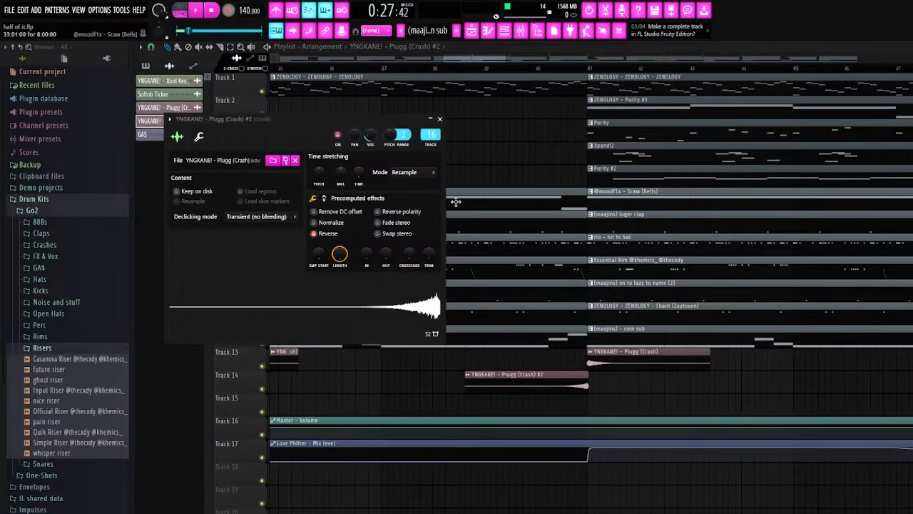
left_click(440, 118)
scroll(526, 391, "down", 6)
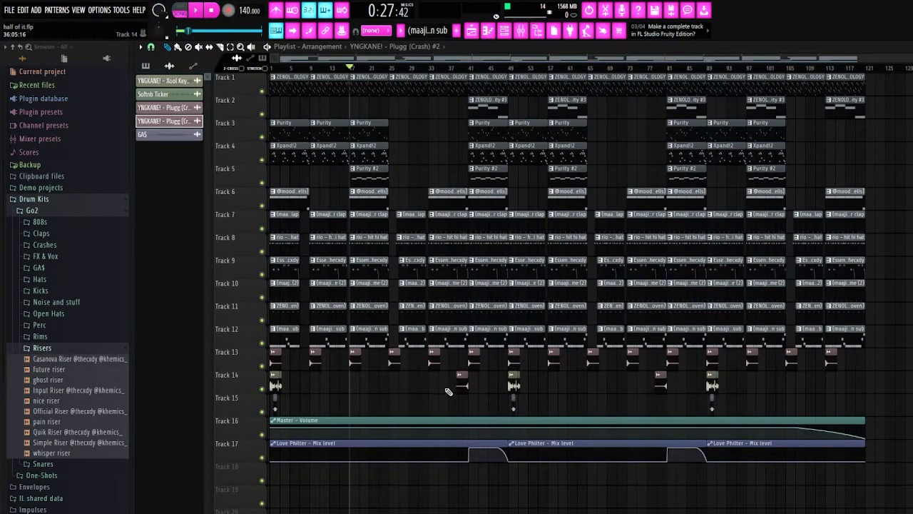
scroll(467, 391, "up", 4)
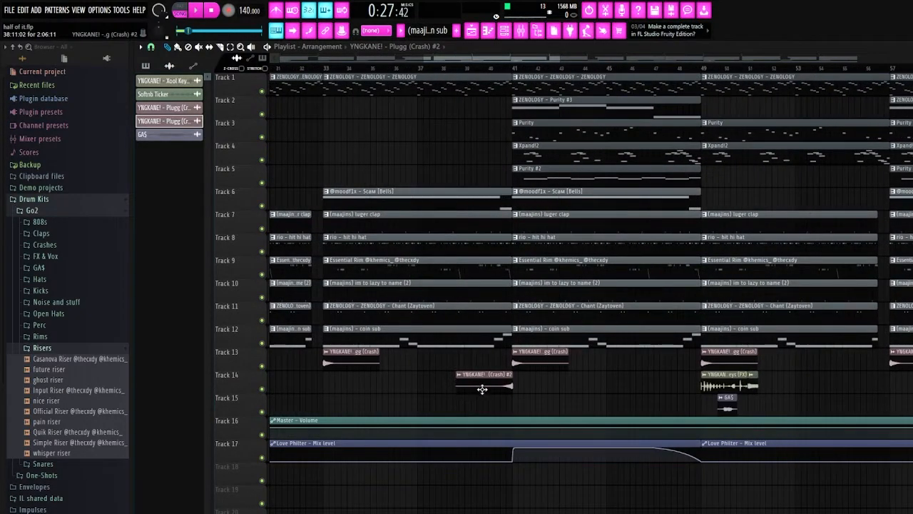
scroll(483, 391, "down", 3)
scroll(456, 406, "down", 3)
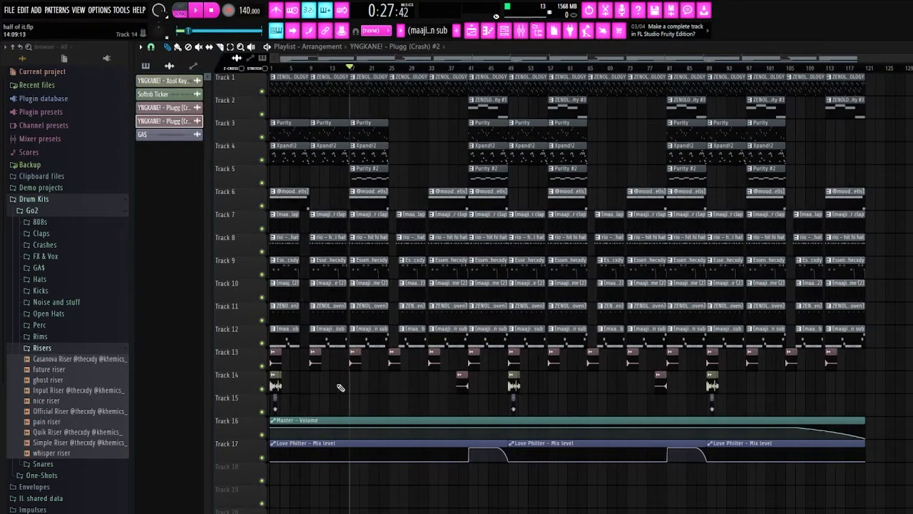
- Inspect the Xool Keys (FX), Softnb Ticker and GA$ clips in the opening bars and play them from the song's start
scroll(254, 386, "up", 8)
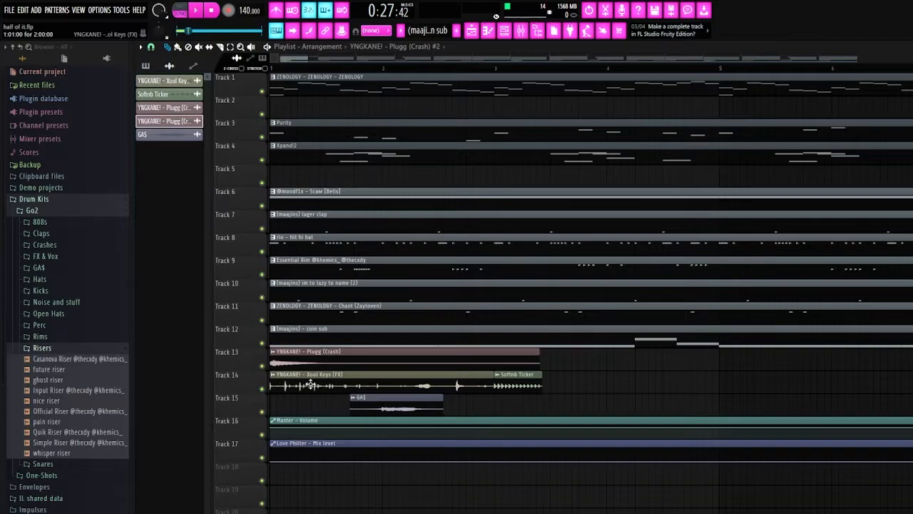
scroll(308, 385, "up", 1)
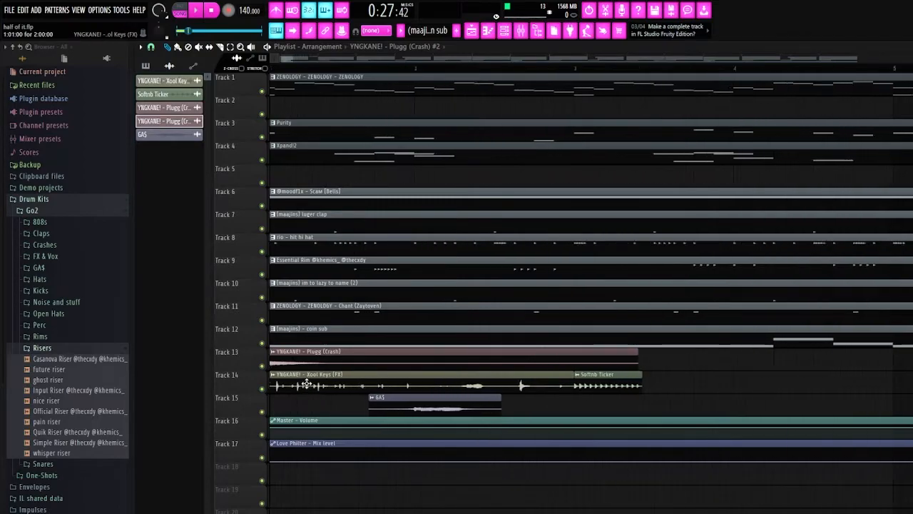
scroll(307, 385, "up", 1)
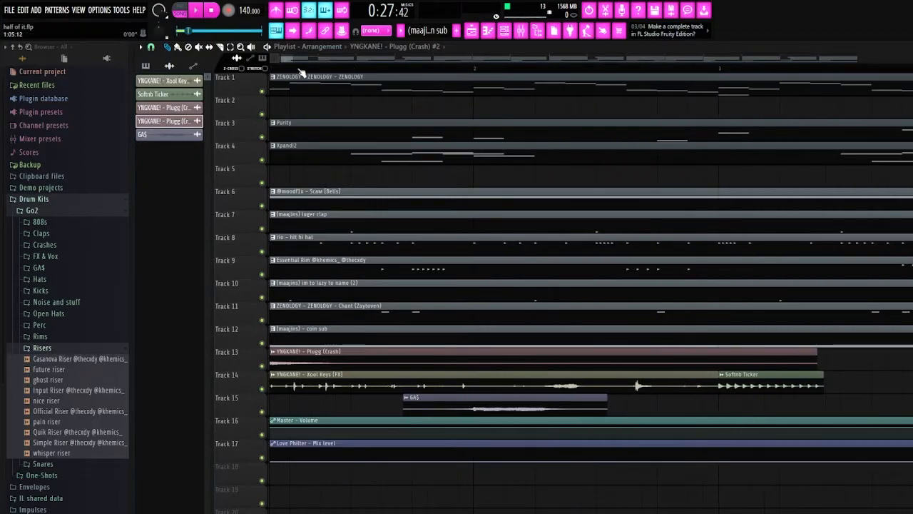
left_click_drag(300, 70, 151, 79)
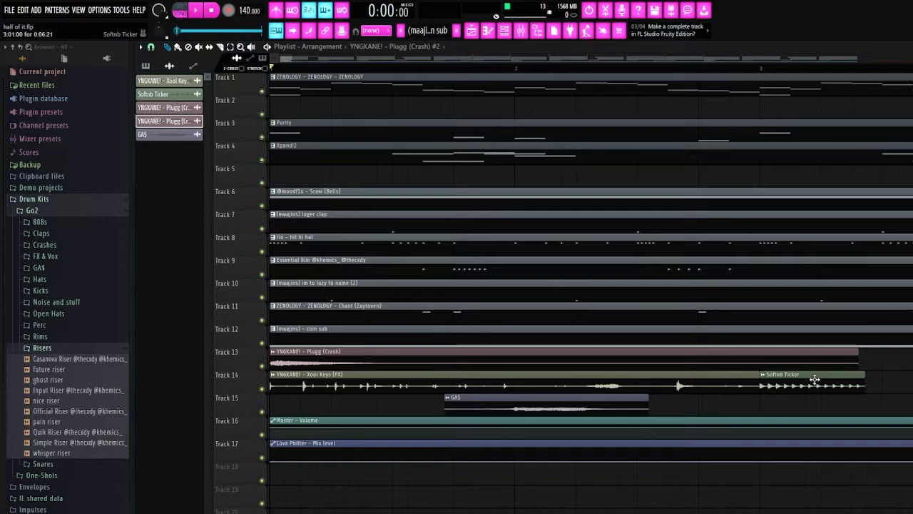
scroll(806, 383, "down", 2)
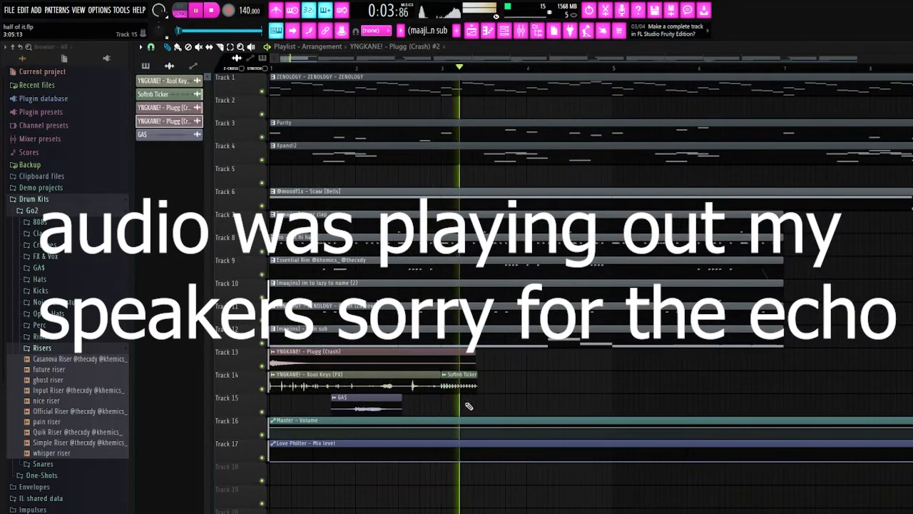
scroll(400, 385, "down", 2)
scroll(324, 313, "up", 6)
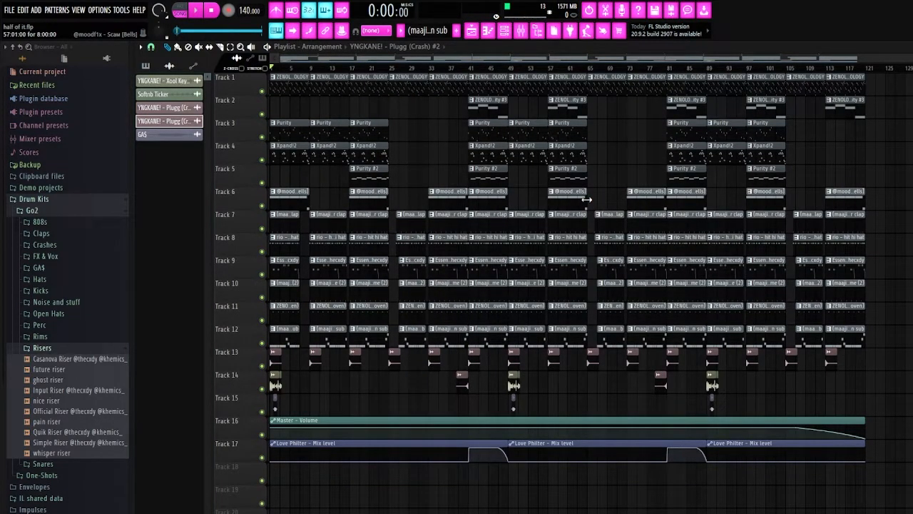
- Highlight the arrangement's sections in turn: the opening bars, bars 9 to 25, and bars 25 to 49, and clear the selection
scroll(240, 353, "up", 6)
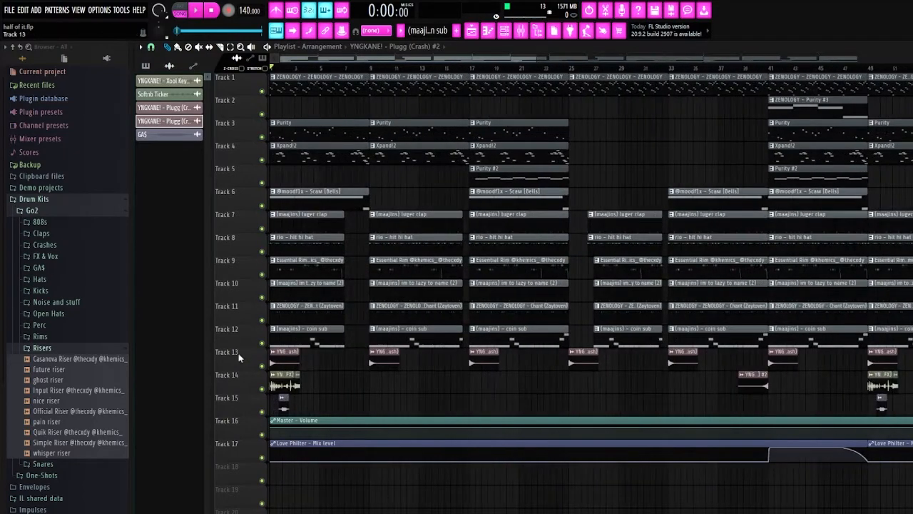
scroll(270, 378, "down", 6)
left_click_drag(274, 417, 308, 75)
left_click_drag(378, 370, 330, 43)
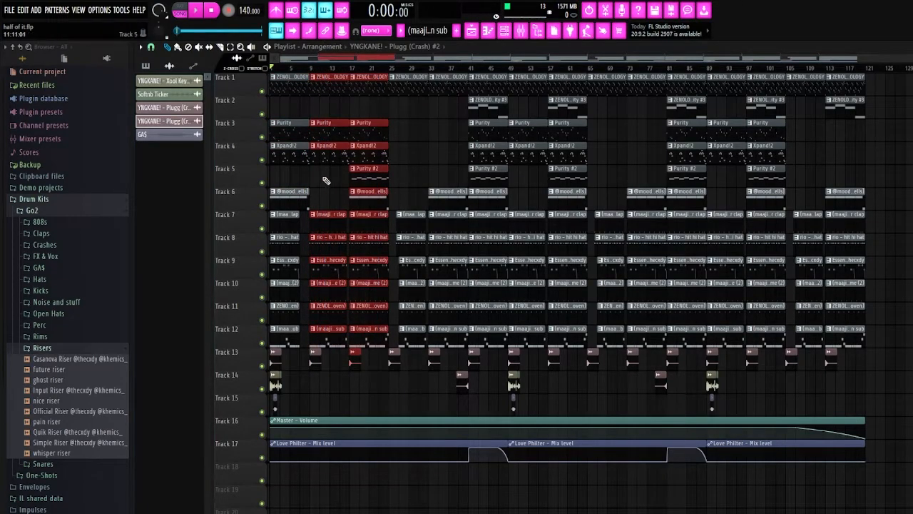
left_click(435, 132)
left_click_drag(406, 84, 496, 383)
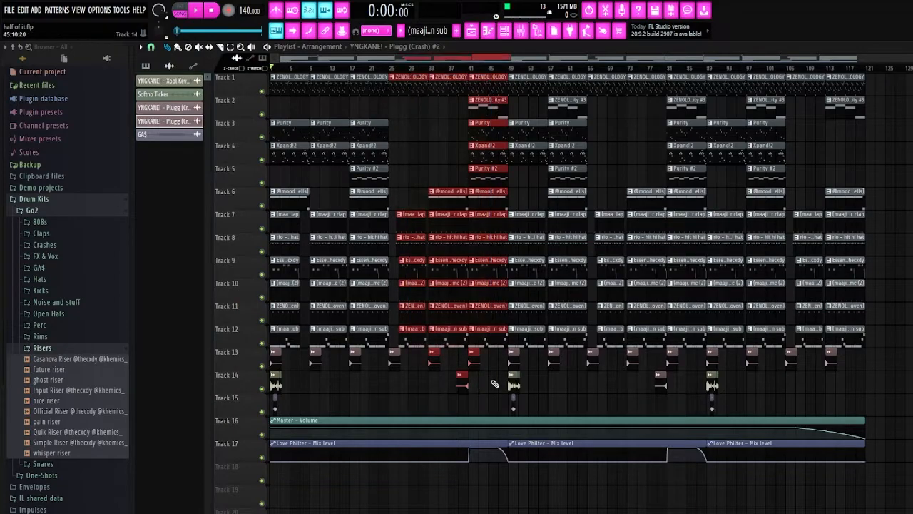
left_click(493, 385)
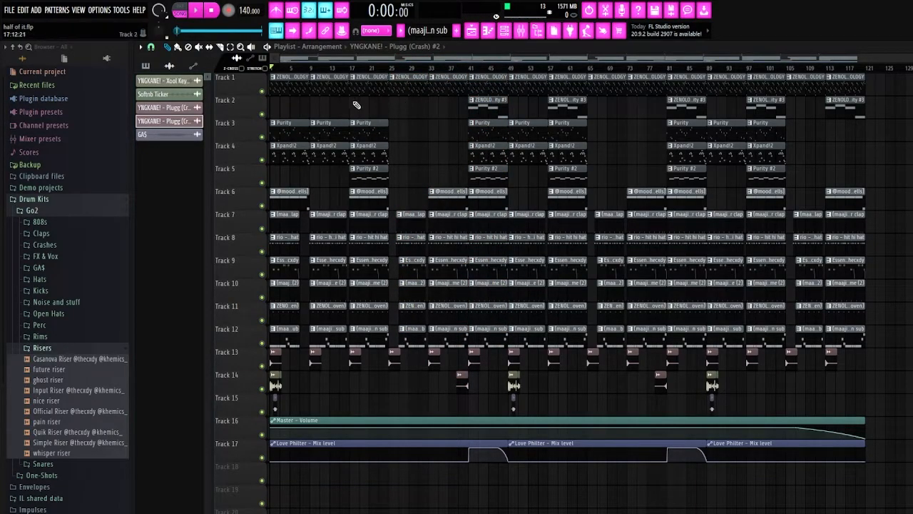
- Highlight the arrangement's second half, its closing section, and the stripped-back clips in bars 65 to 81
left_click_drag(530, 76, 836, 307)
left_click_drag(903, 369, 803, 97)
left_click(875, 177, "ctrl")
scroll(625, 200, "up", 2)
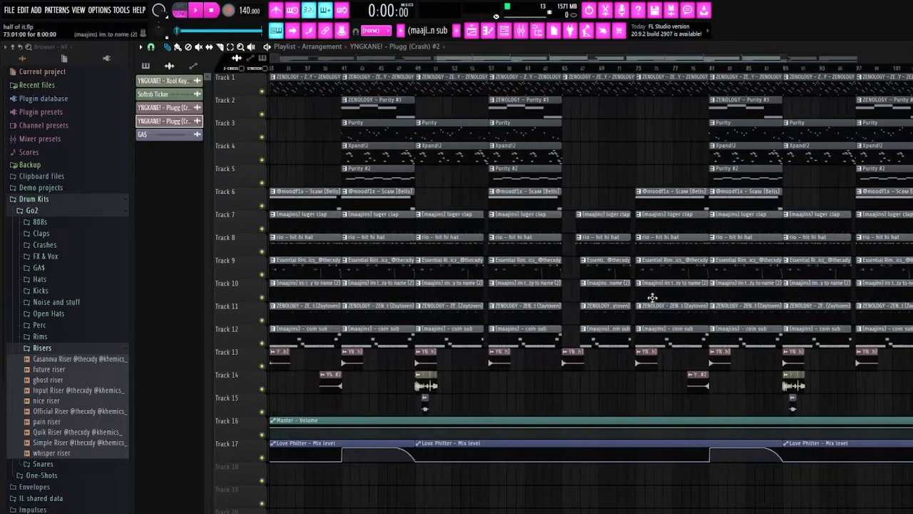
left_click_drag(695, 367, 614, 78)
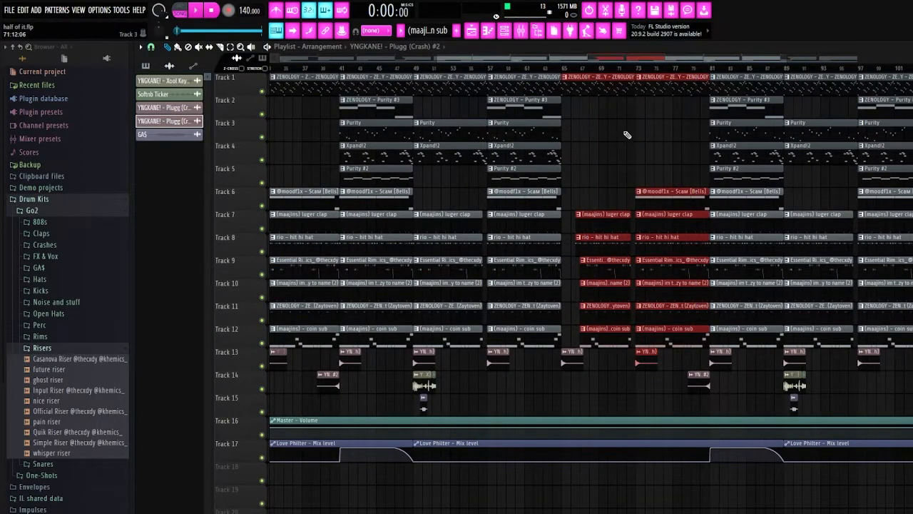
- Examine the arrangement's closing bars 89 to 121, including the Master volume automation on Track 16
scroll(628, 152, "down", 3)
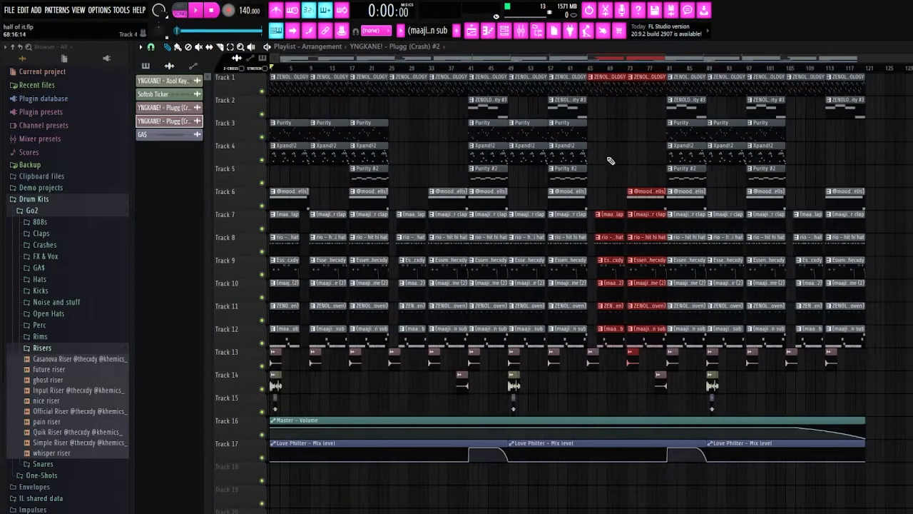
scroll(849, 385, "up", 5)
scroll(709, 412, "up", 1)
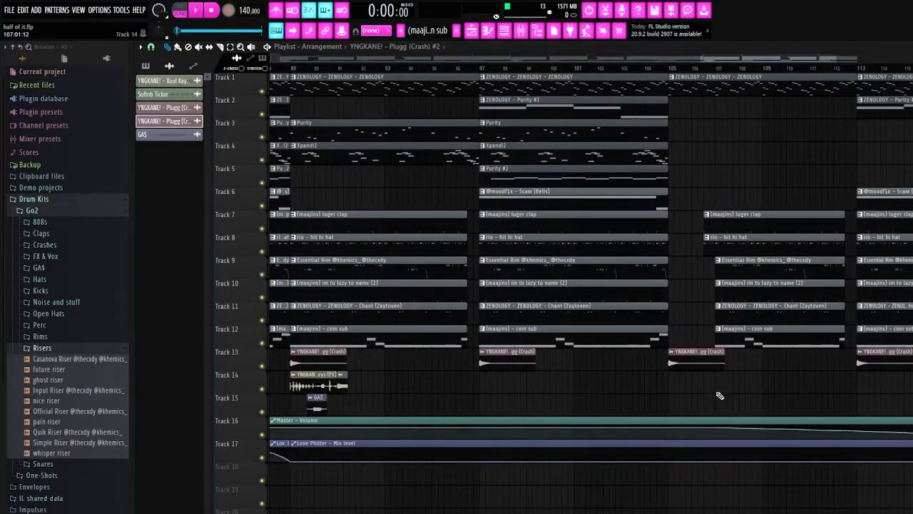
scroll(768, 401, "down", 4)
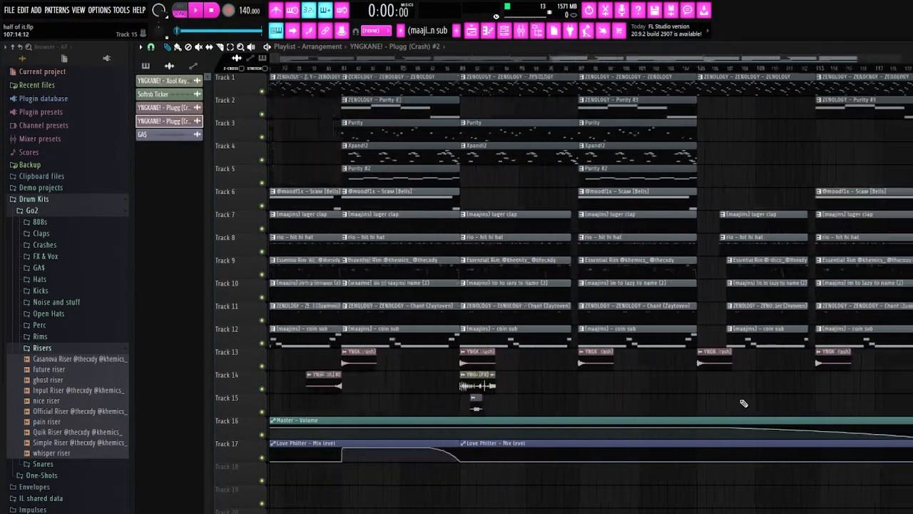
scroll(822, 435, "up", 2)
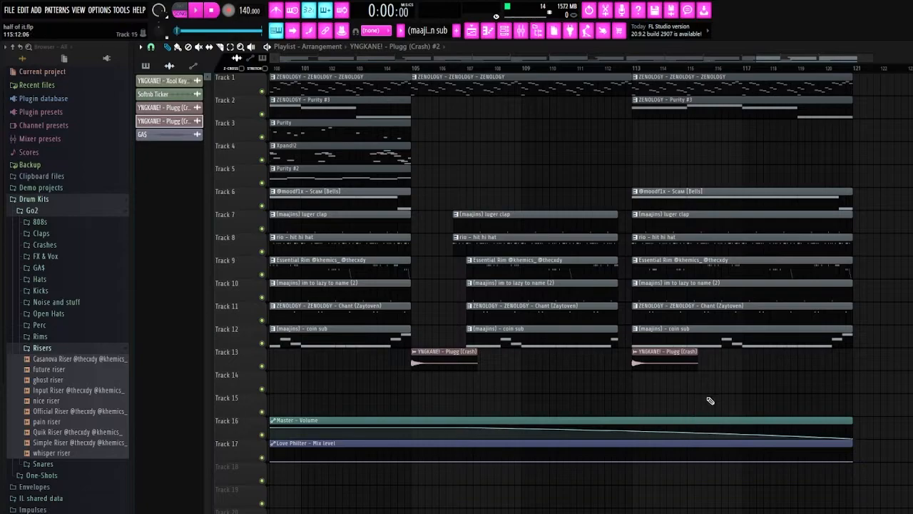
scroll(533, 200, "down", 5)
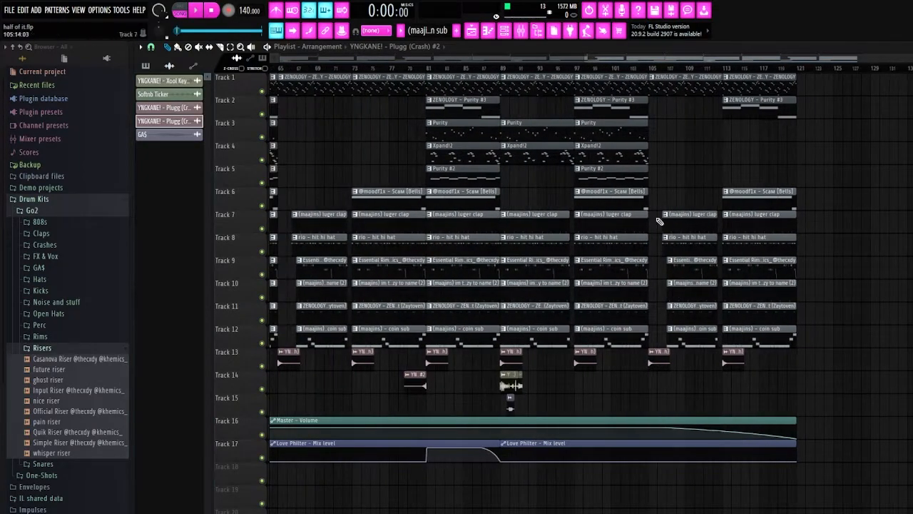
- Inspect the Love Philter mix level automation on Track 17 and the clips around the transition into bar 81
scroll(631, 471, "up", 2)
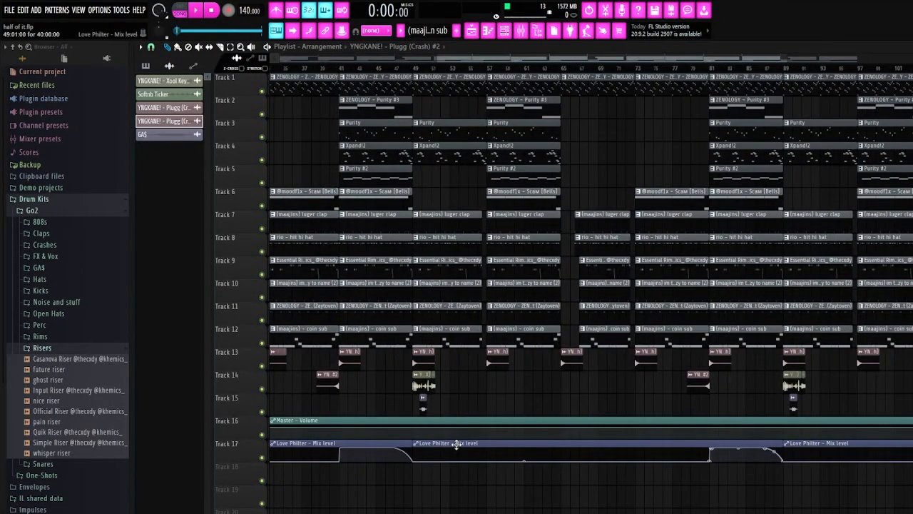
left_click(456, 445)
scroll(642, 214, "up", 3)
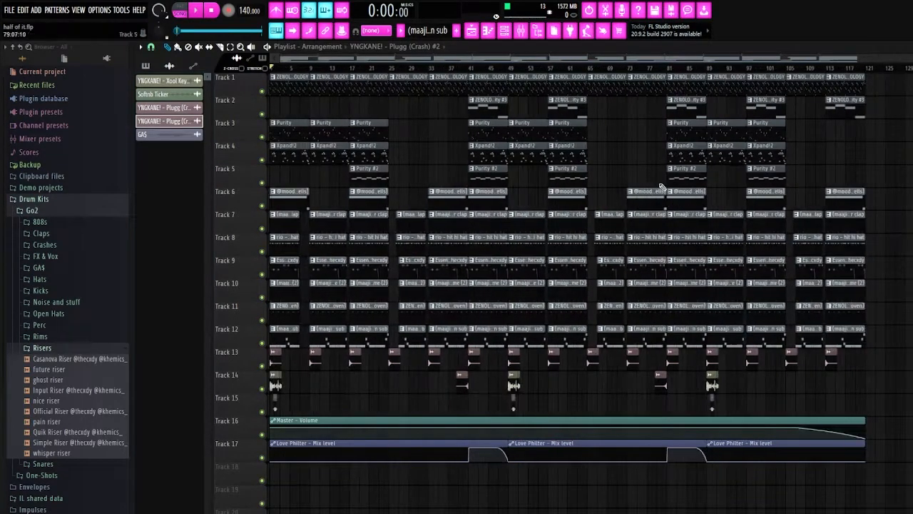
scroll(643, 121, "up", 1)
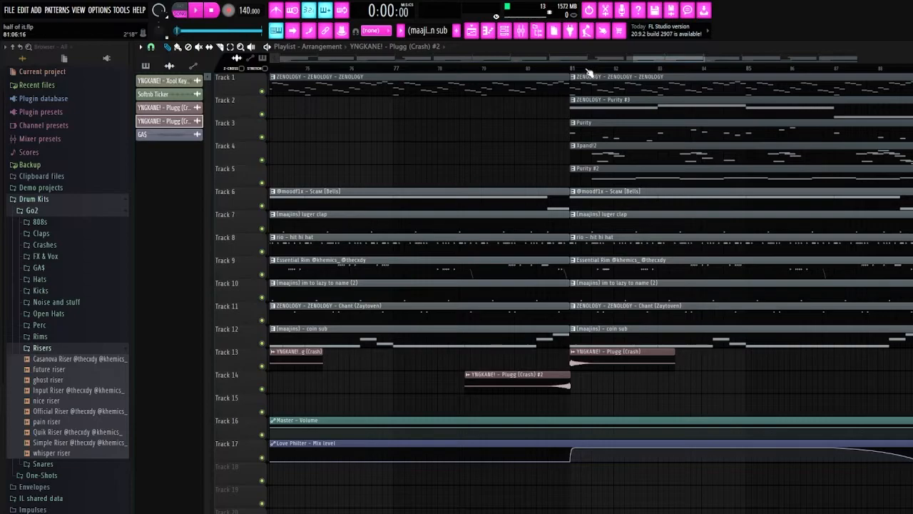
scroll(654, 179, "down", 5)
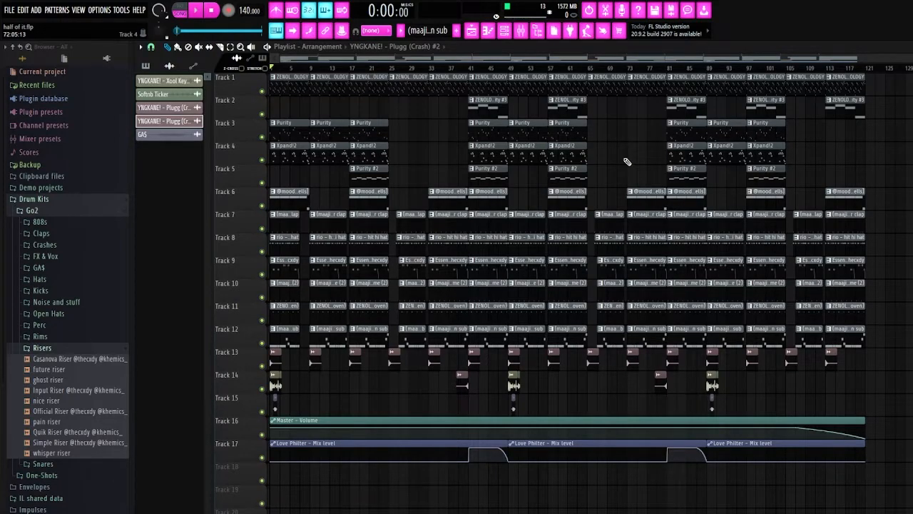
- Compare the layering of the arrangement's opening section with the stripped-back drum gap at bars 65 to 67
scroll(307, 115, "up", 4)
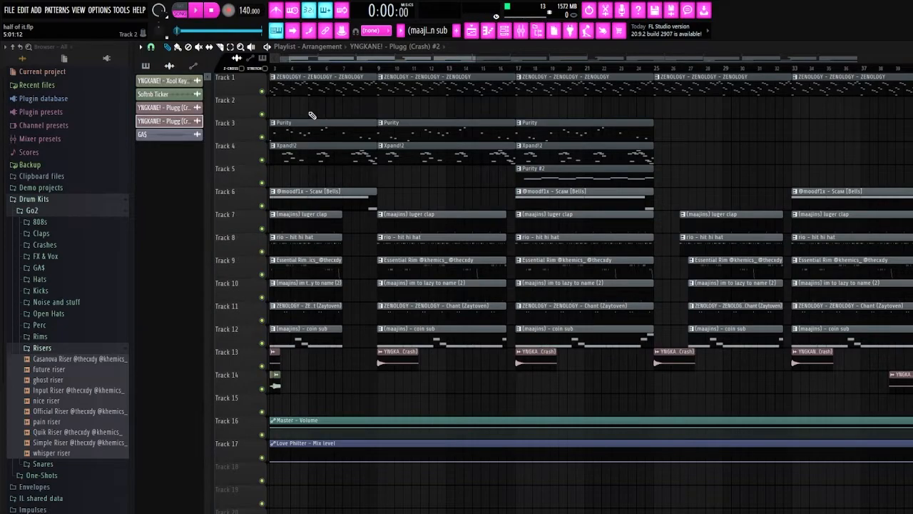
scroll(364, 115, "down", 4)
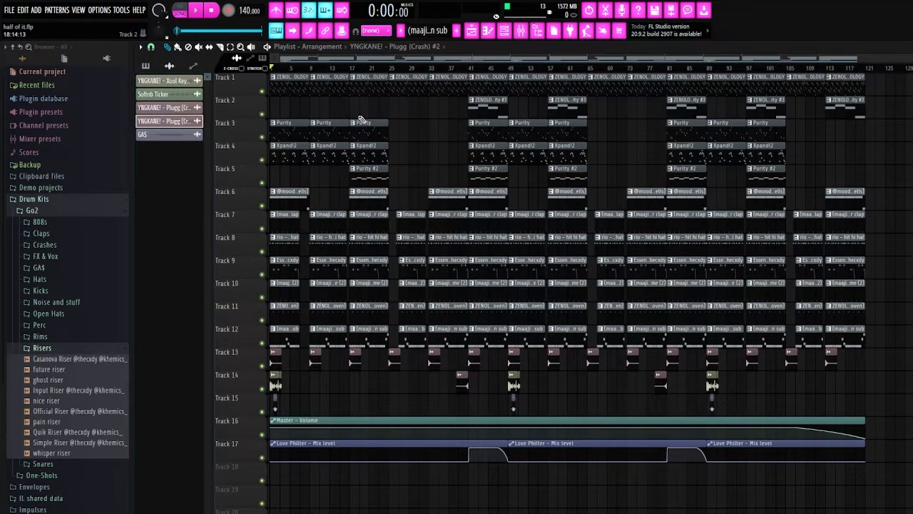
scroll(566, 284, "up", 8)
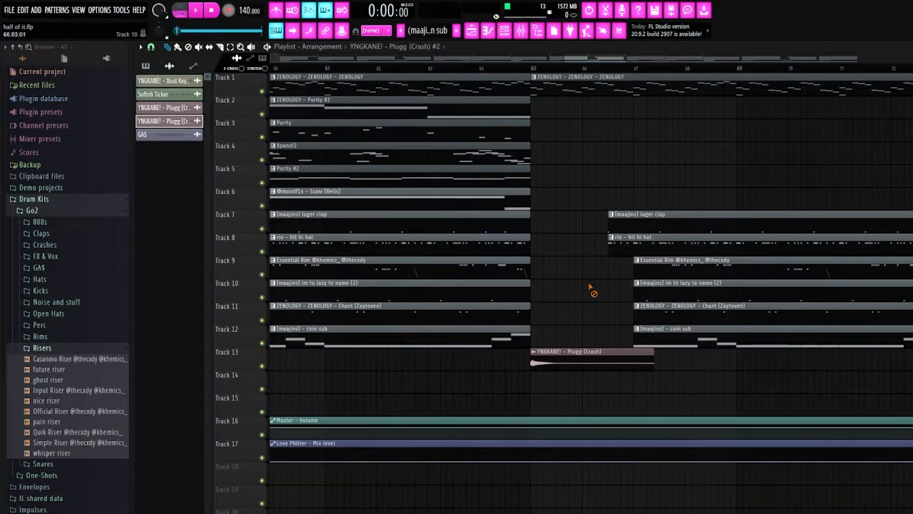
scroll(607, 293, "down", 2)
scroll(766, 291, "up", 3)
scroll(799, 249, "down", 8)
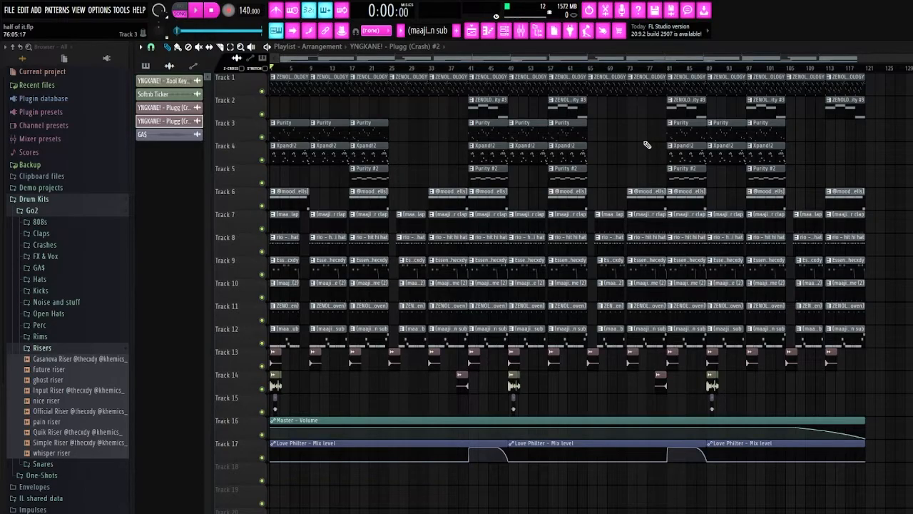
- Open the mixer, view the pluck track's Fruity parametric EQ 2 curve, and close the equalizer
key("F9")
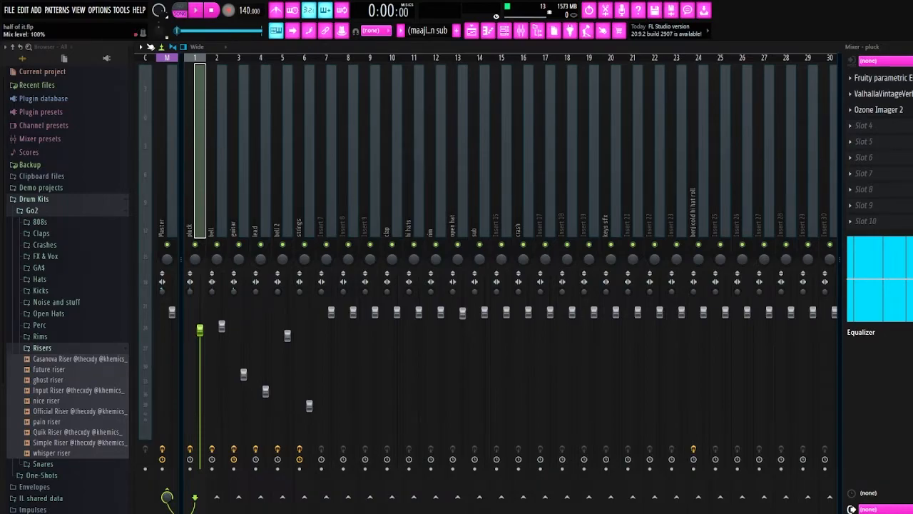
left_click(878, 77)
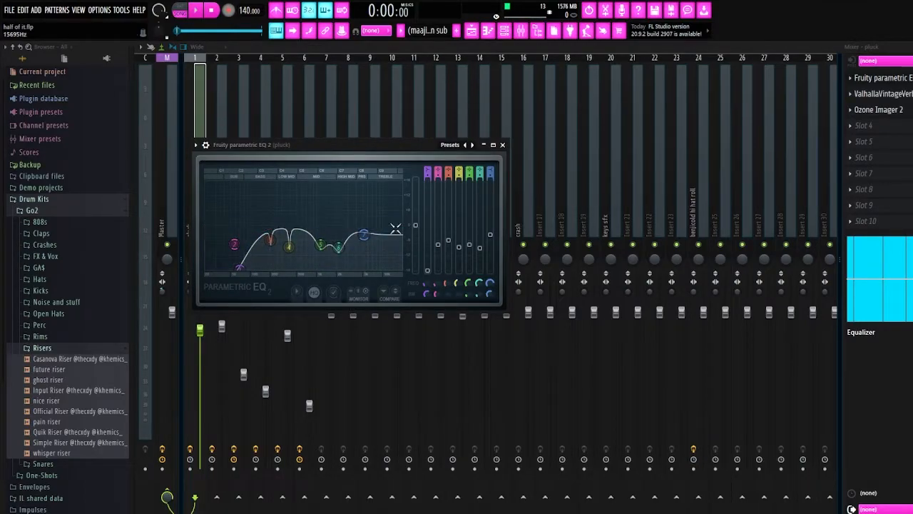
left_click(503, 145)
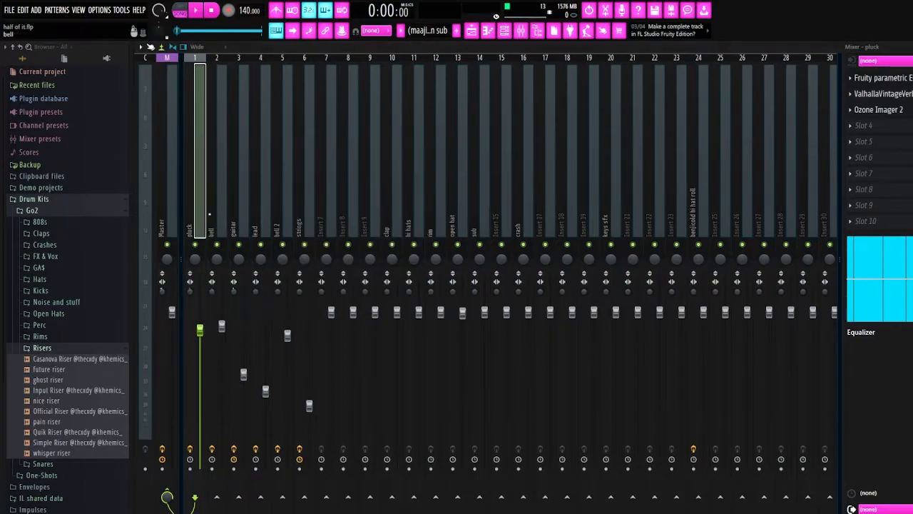
- Check the bell and guitar tracks' effect chains and view the guitar's ValhallaVintageVerb settings, closing the reverb window when done
left_click(212, 211)
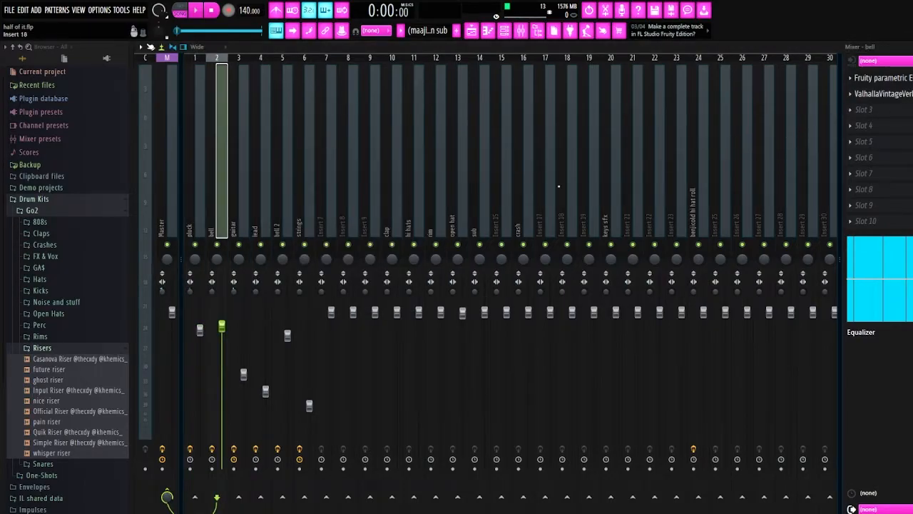
left_click(248, 218)
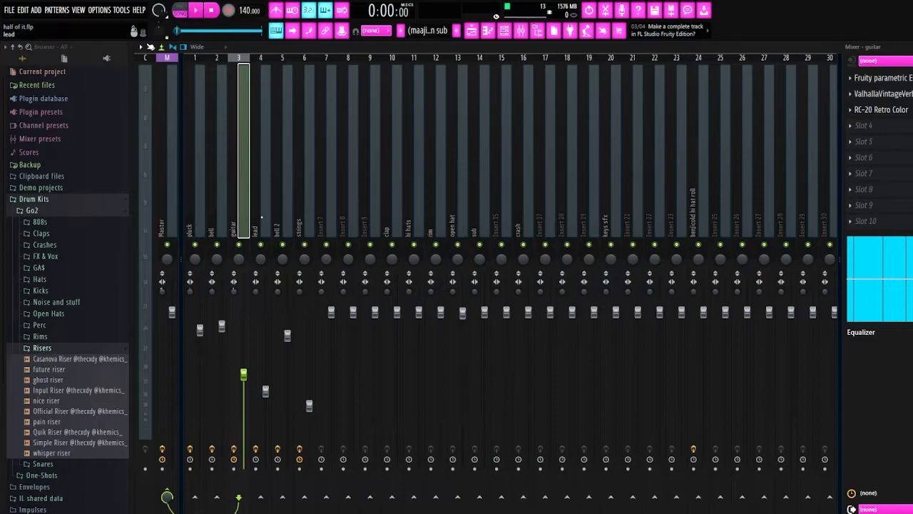
left_click(883, 94)
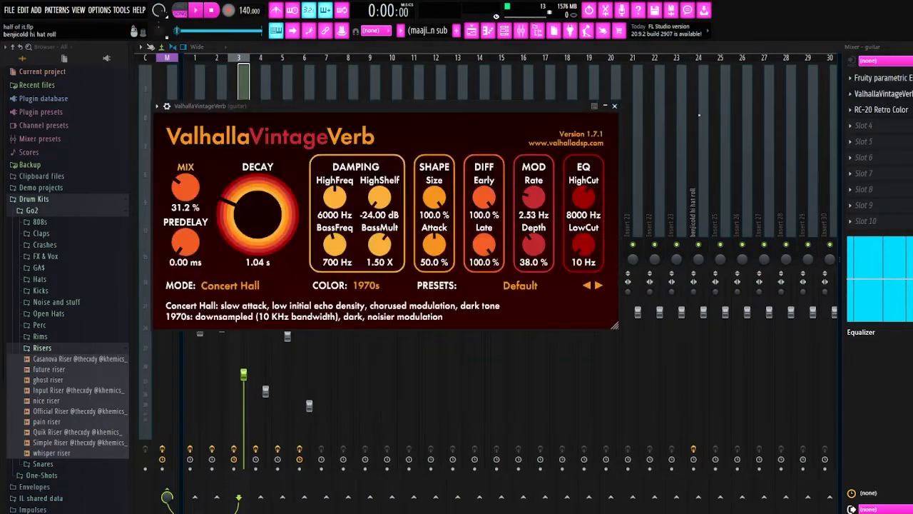
left_click(615, 106)
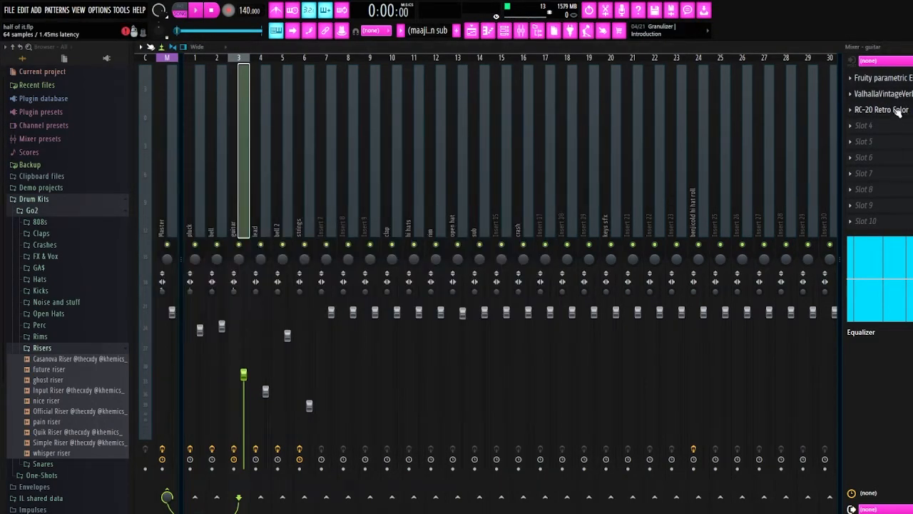
- Review the effect chains of the lead, bell 2, strings and clap mixer tracks
left_click(265, 222)
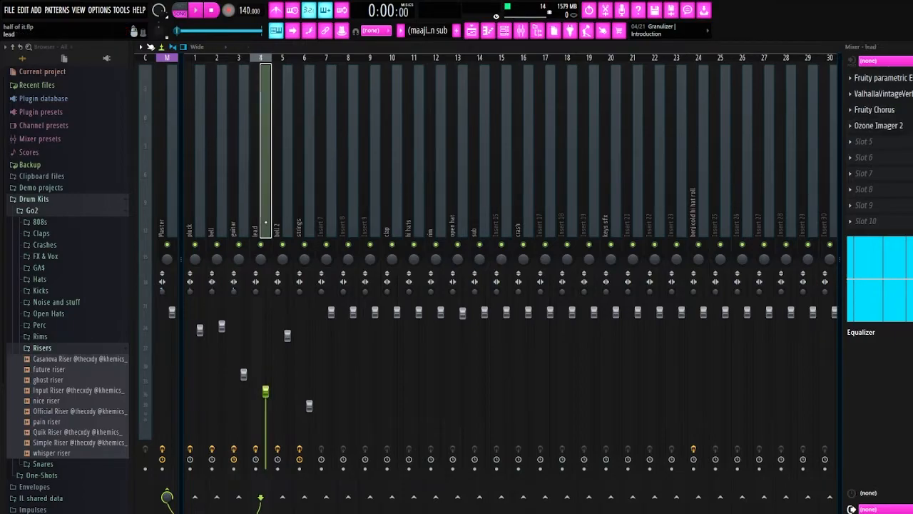
left_click(285, 216)
left_click(309, 219)
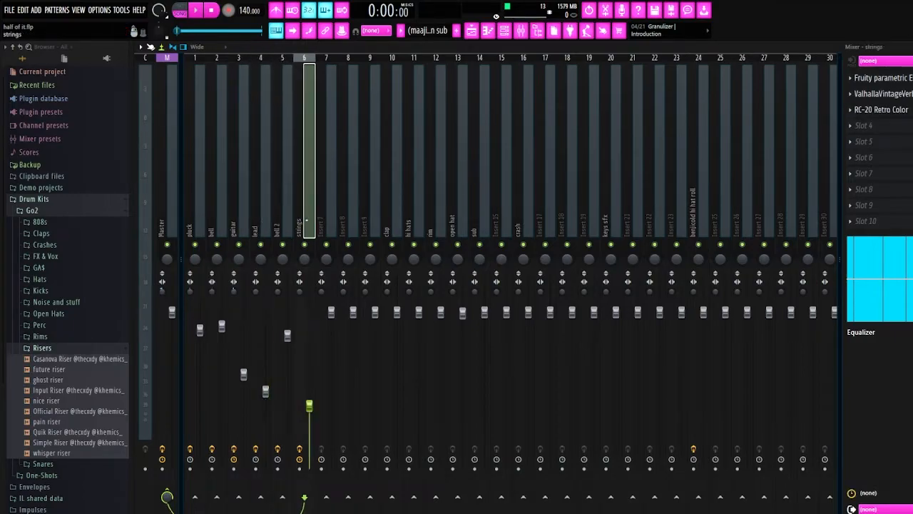
left_click(269, 222)
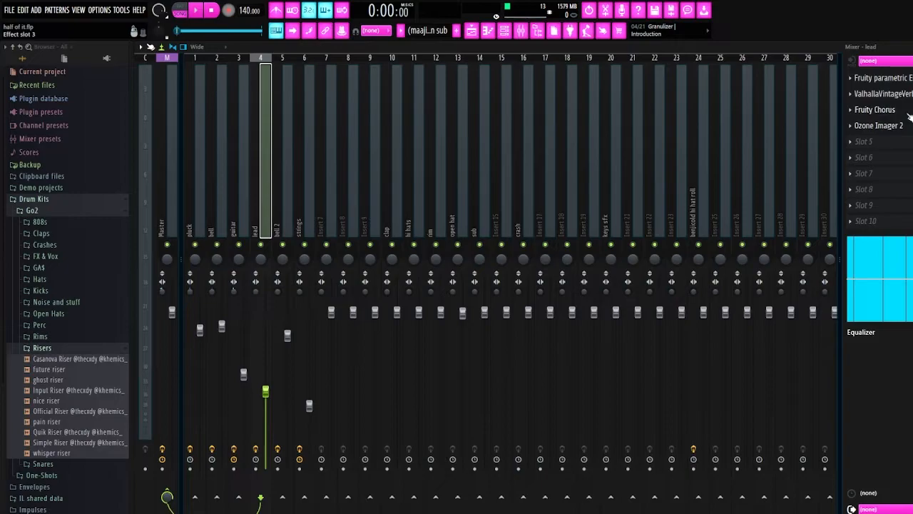
left_click(305, 221)
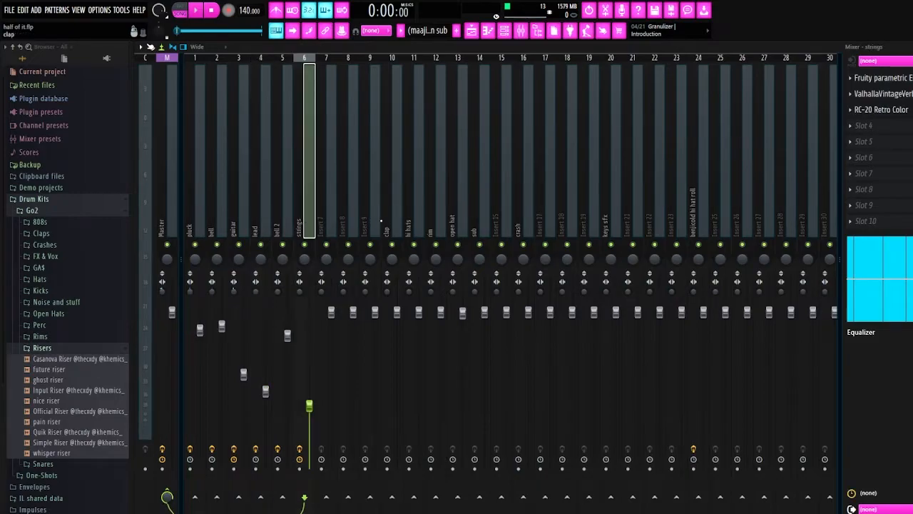
left_click(392, 217)
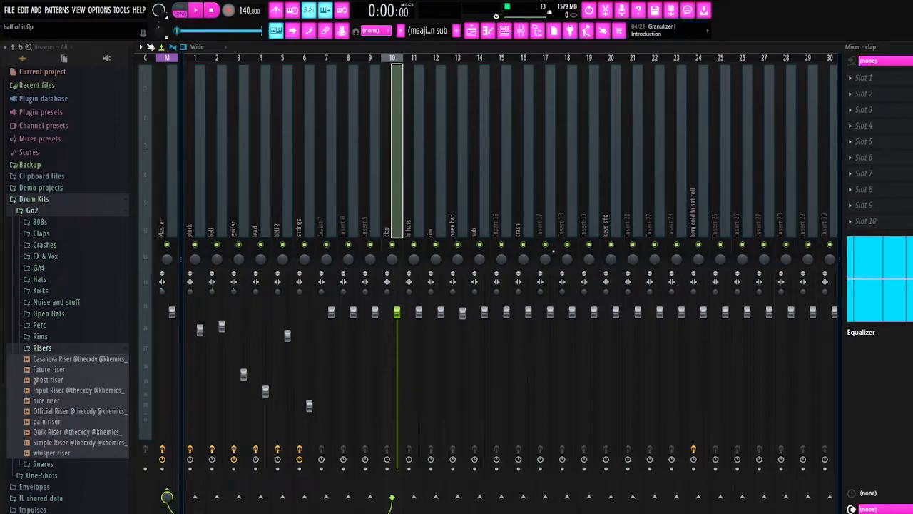
- Select the Master track in the mixer and review its effect chain
left_click(198, 210)
key("Left")
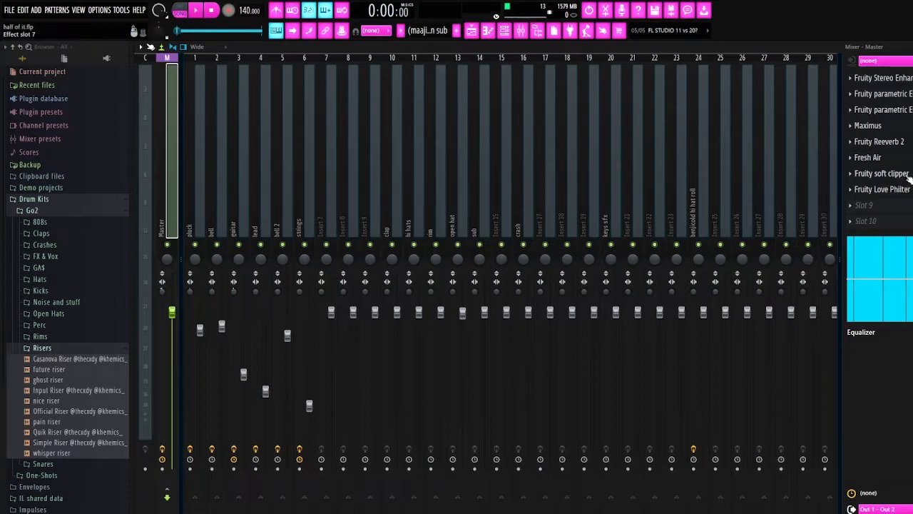
key("ctrl+s")
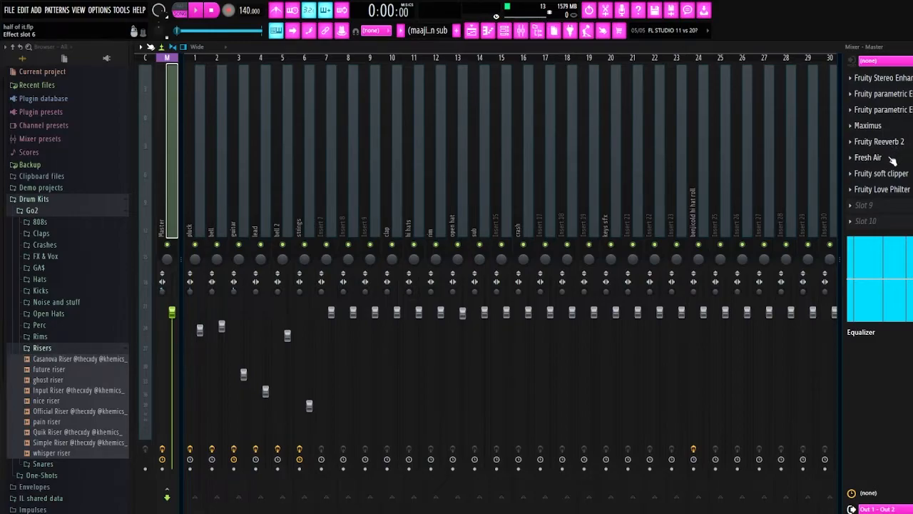
- Return to the playlist and play the full arrangement from the song's start
key("Escape")
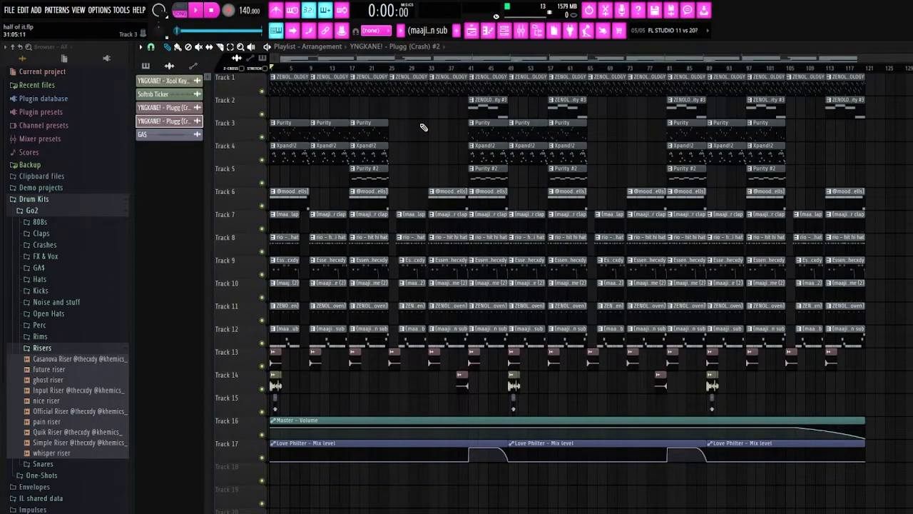
key("space")
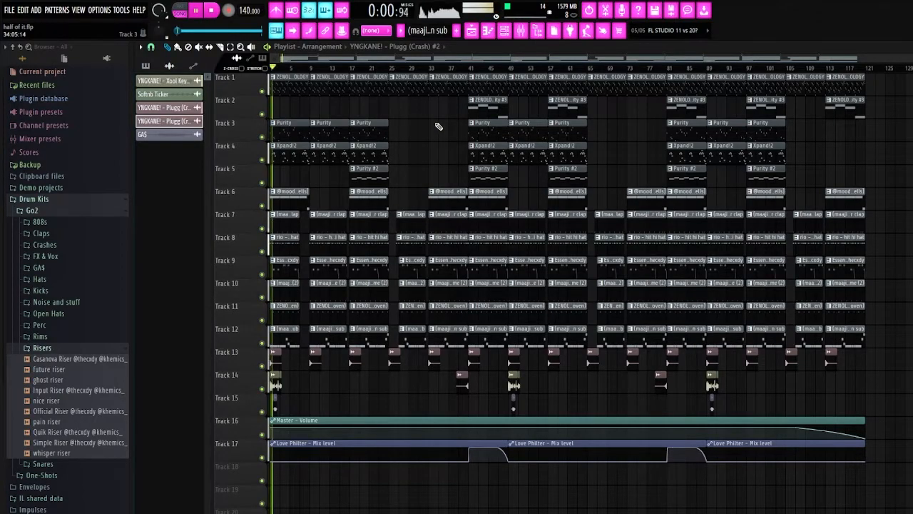